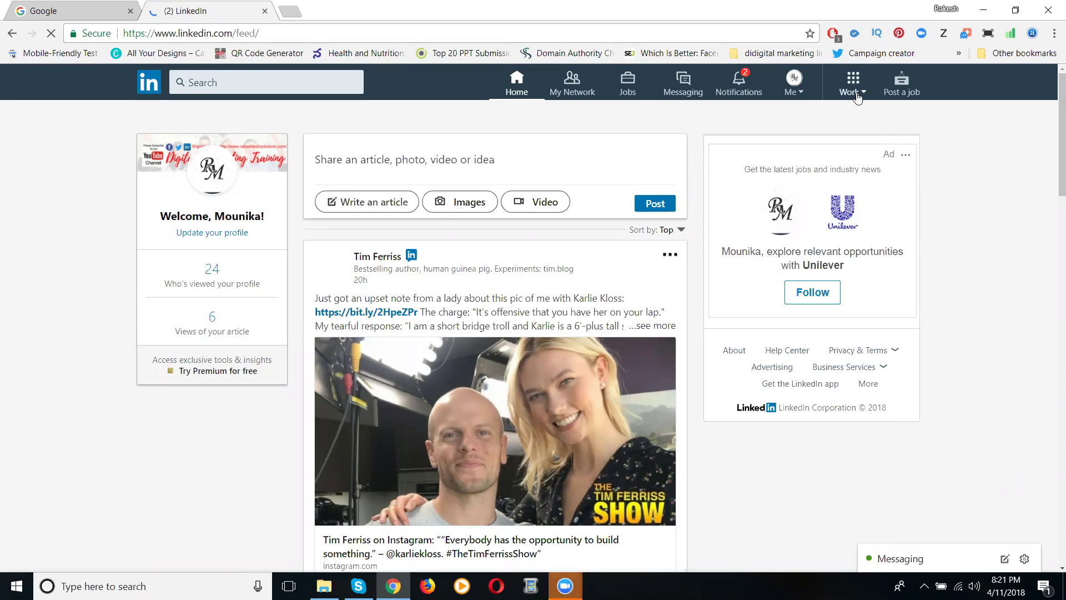
- Open LinkedIn Groups, go to the groups of this account, and start creating a new group
click(858, 96)
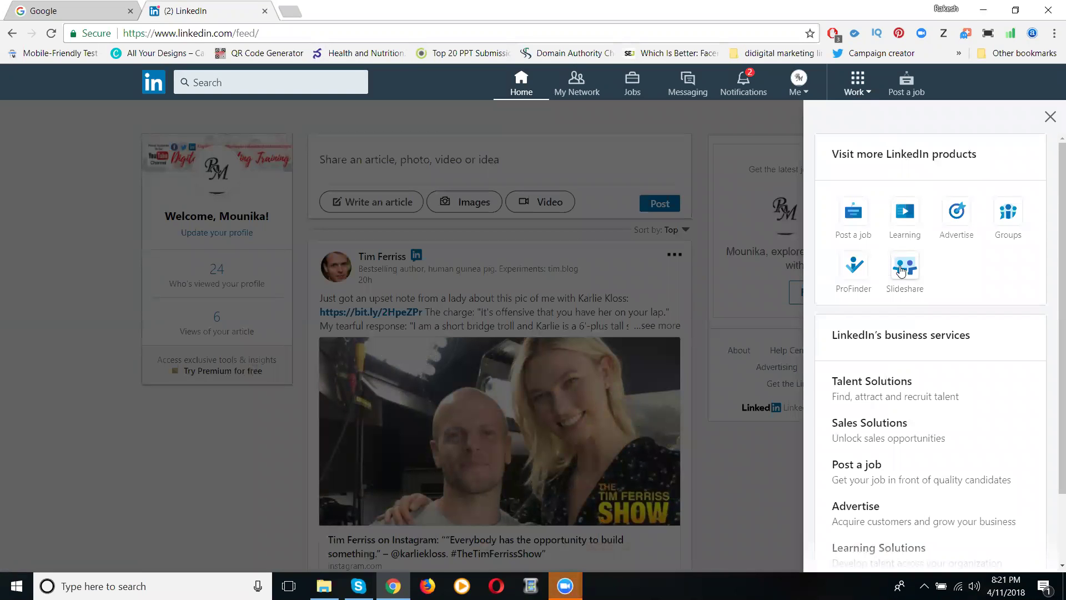
click(1008, 228)
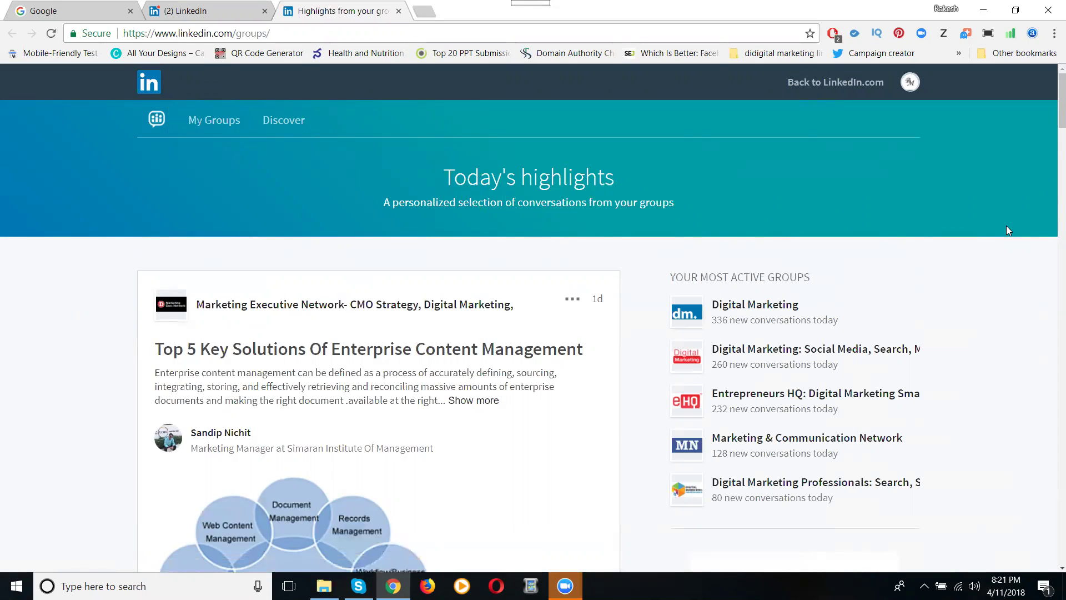
click(204, 131)
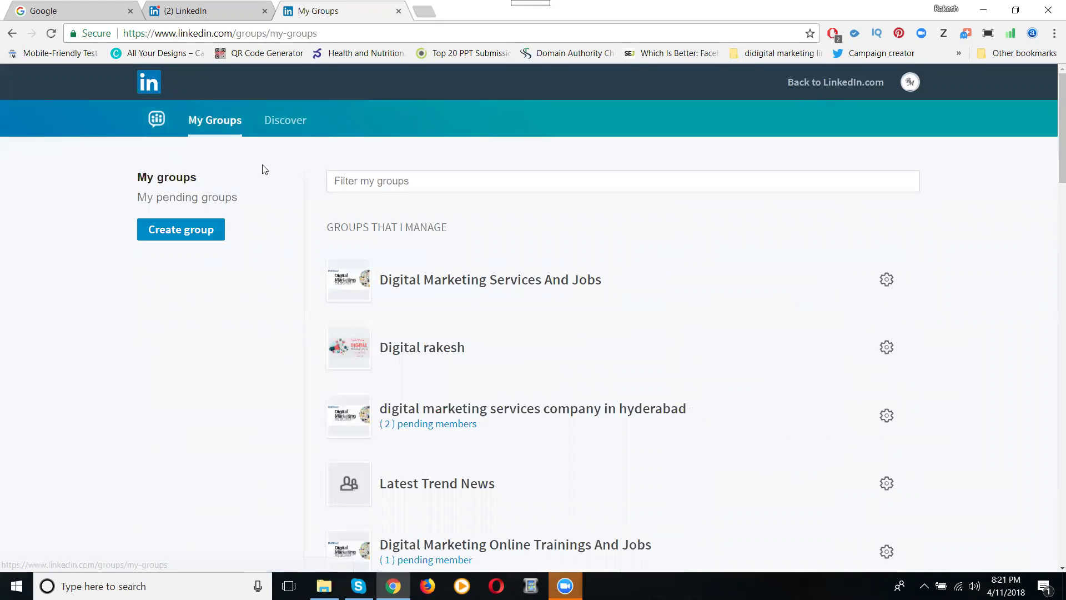
click(188, 232)
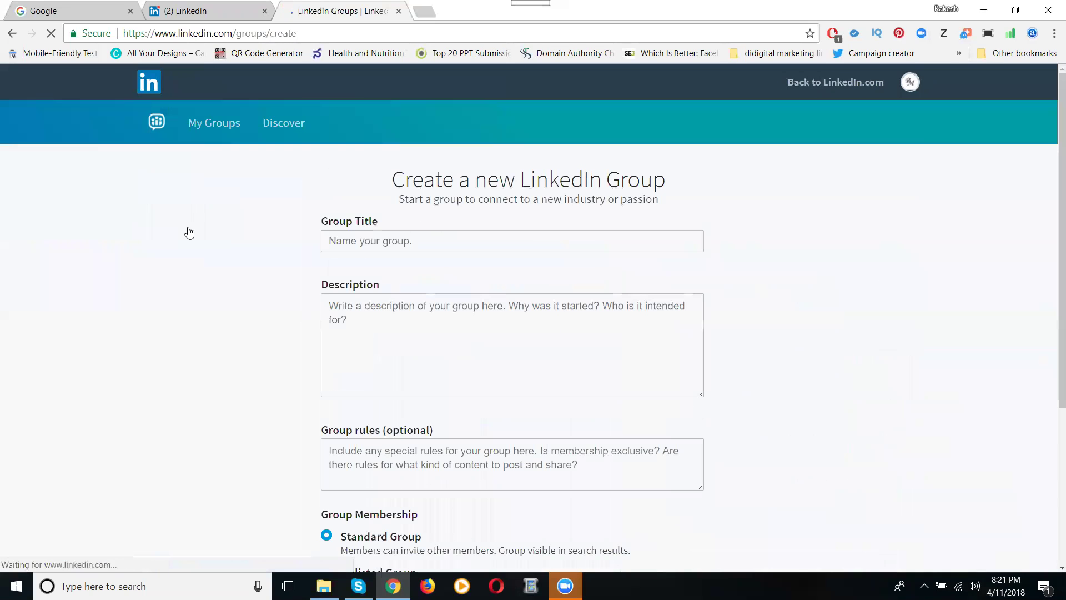
- Title the new group "Sofa Manufatures and Sales in Hyderabad"
click(475, 246)
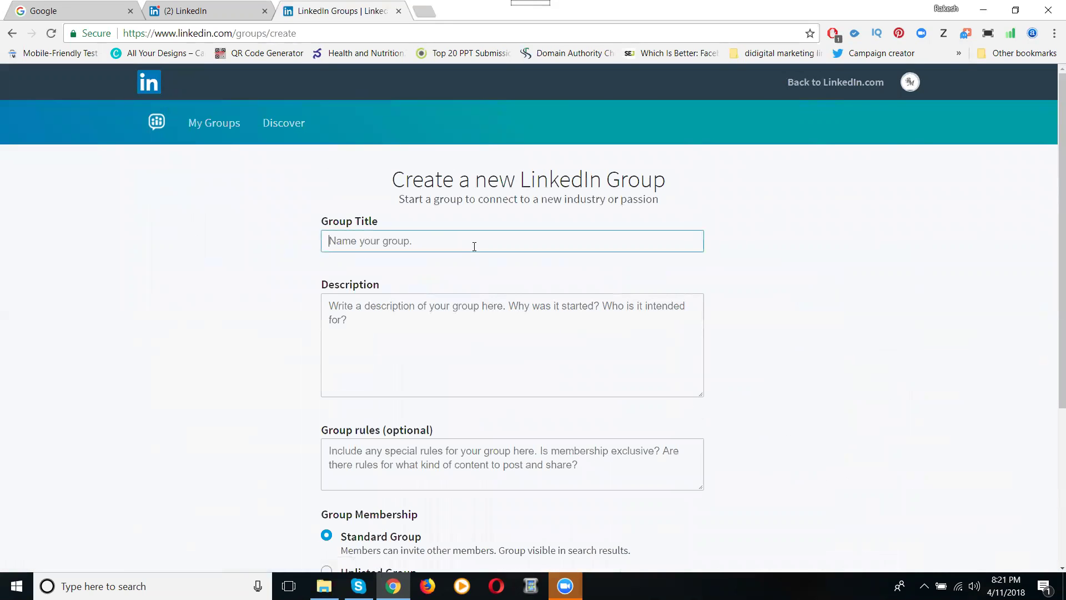
text(Sofa Manufature)
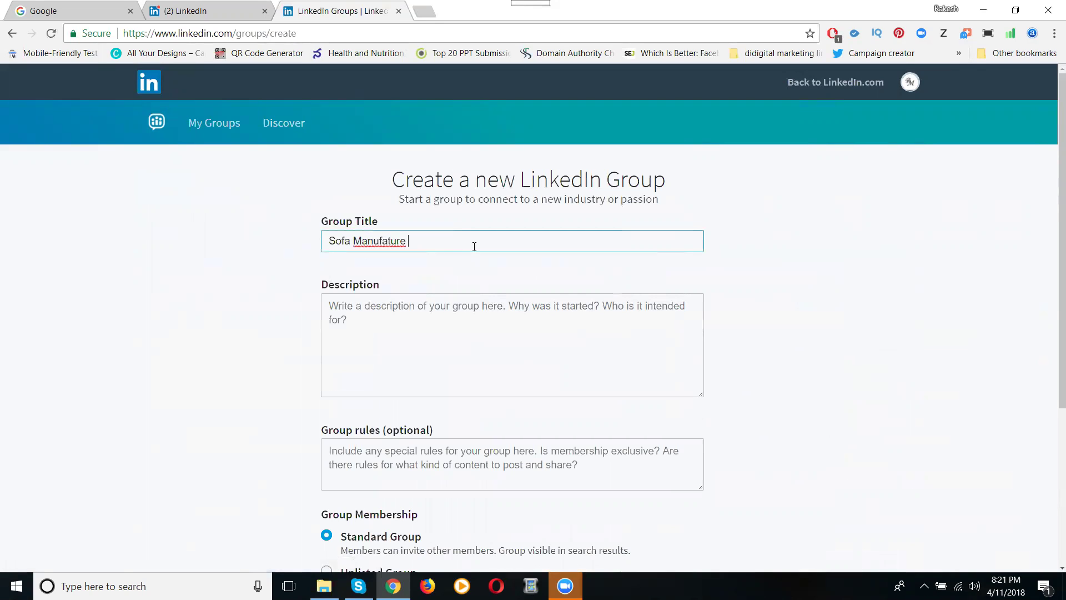
key(BackSpace)
text(s And Sales in Hyderabad)
double_click(420, 240)
text(and)
triple_click(420, 240)
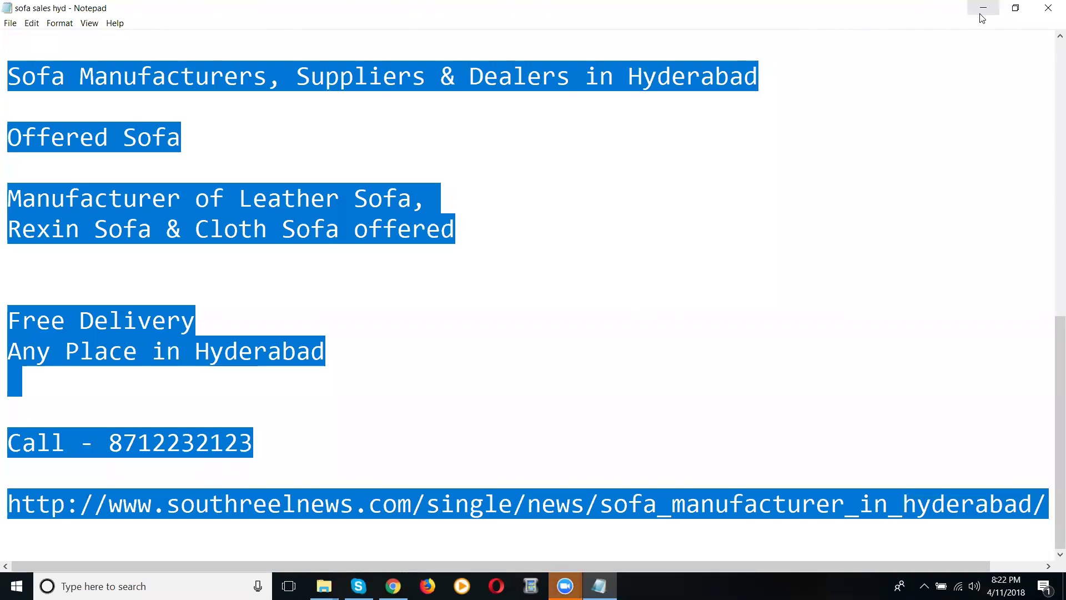
- Fill the group description with the sofa business text copied from the Notepad file sofa sales hyd
click(982, 7)
click(416, 334)
key(ctrl+v)
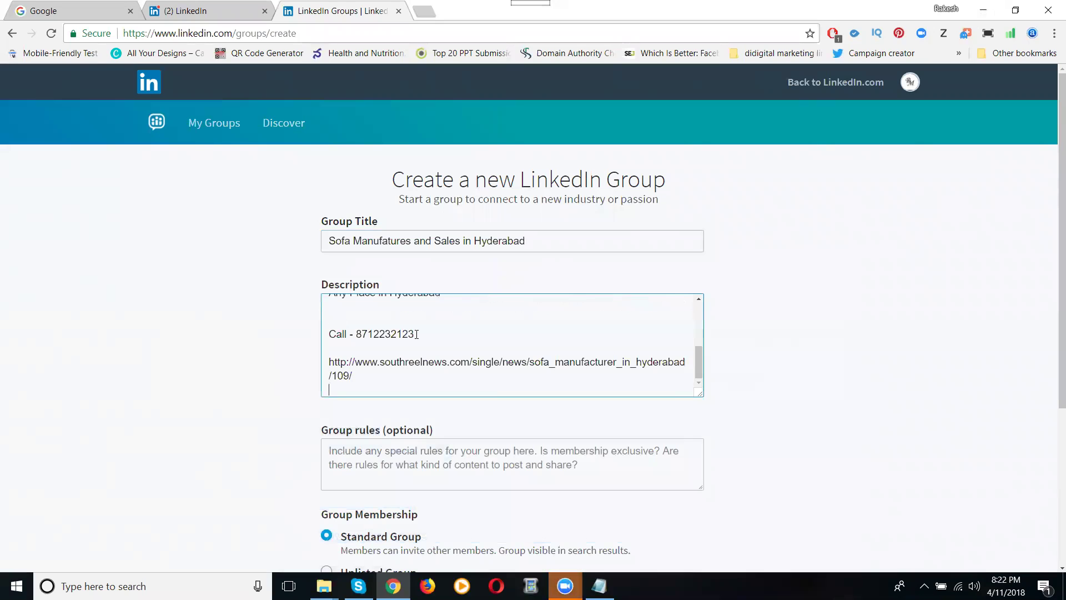
- Copy the line "Sofa Manufacturers, Suppliers & Dealers in Hyderabad" from the Notepad file into the group rules
scroll(99, 298, down, 4)
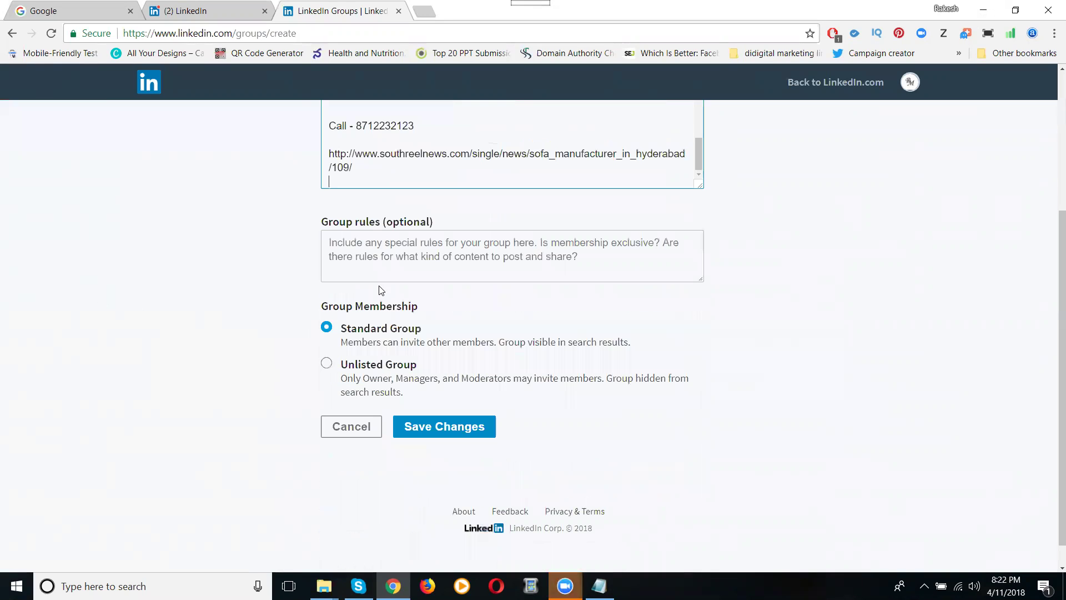
click(372, 252)
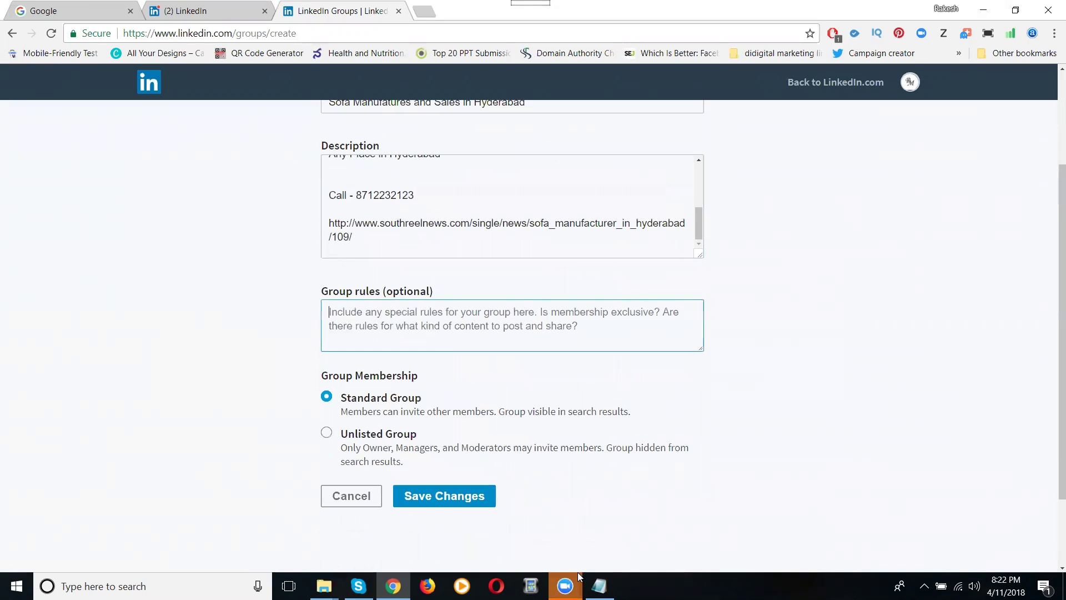
click(599, 586)
scroll(505, 214, up, 1)
click(711, 201)
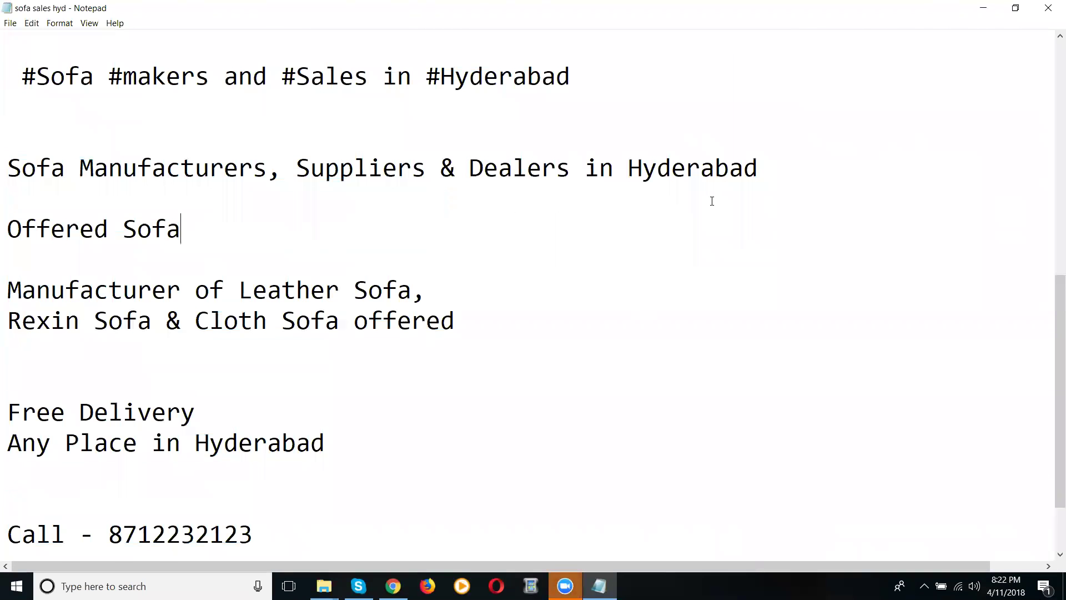
drag(761, 167, 766, 148)
key(ctrl+c)
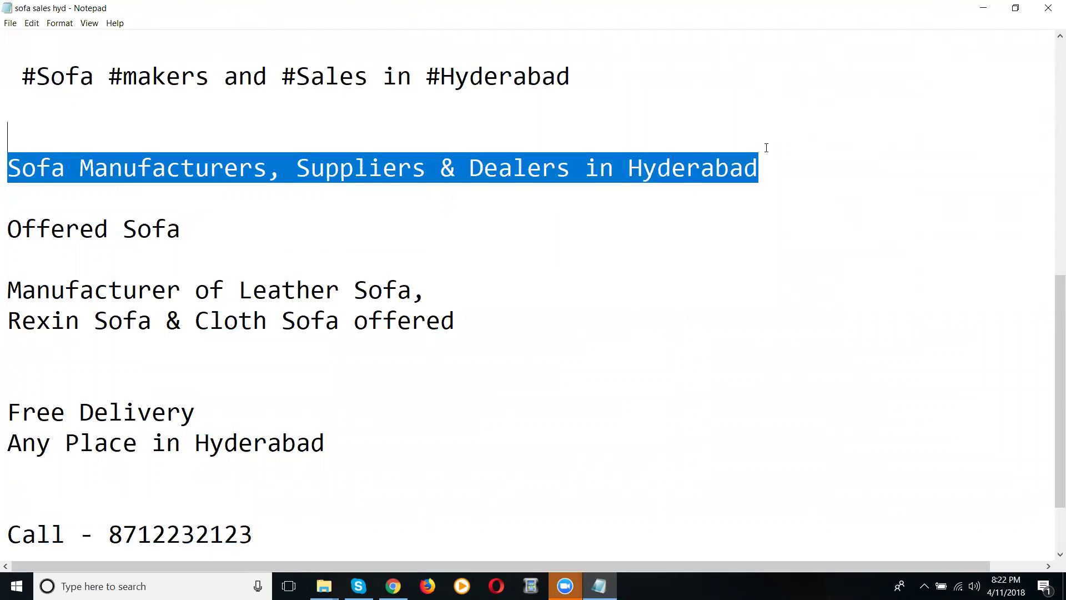
click(982, 8)
click(439, 331)
key(ctrl+v)
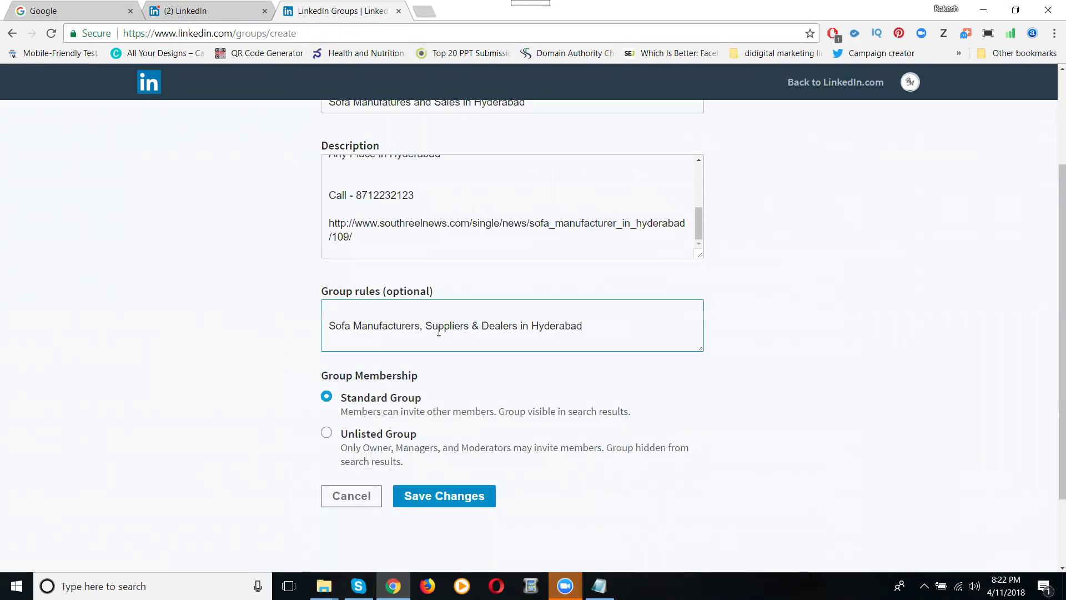
- Replace the "&" in the group rules with "and", then save the new group
double_click(476, 326)
key(BackSpace)
text(and)
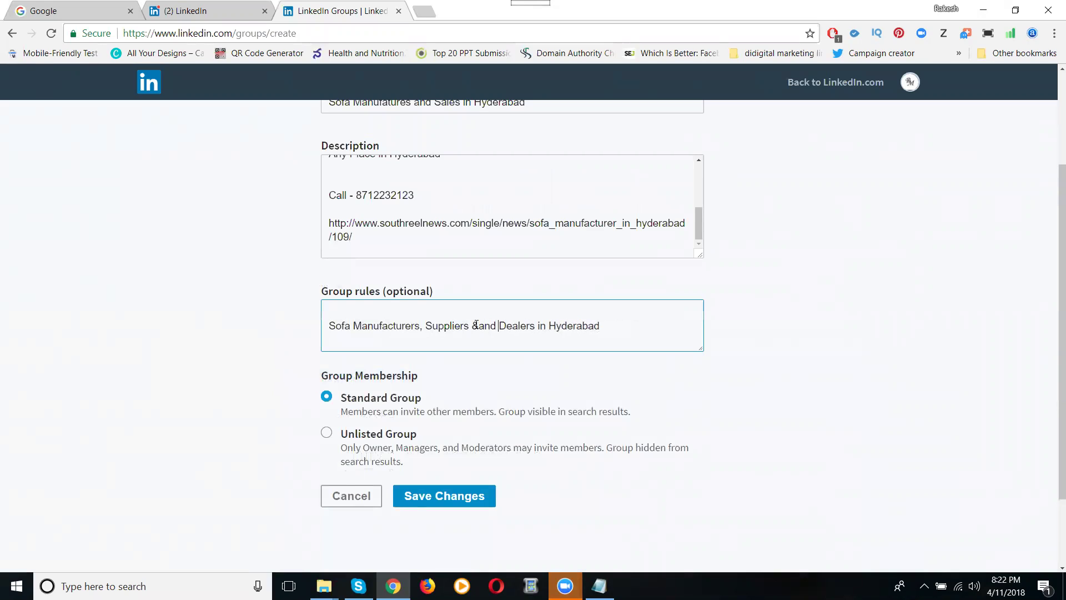
key(BackSpace)
key(BackSpace)
key(BackSpace)
key(BackSpace)
key(BackSpace)
text(and)
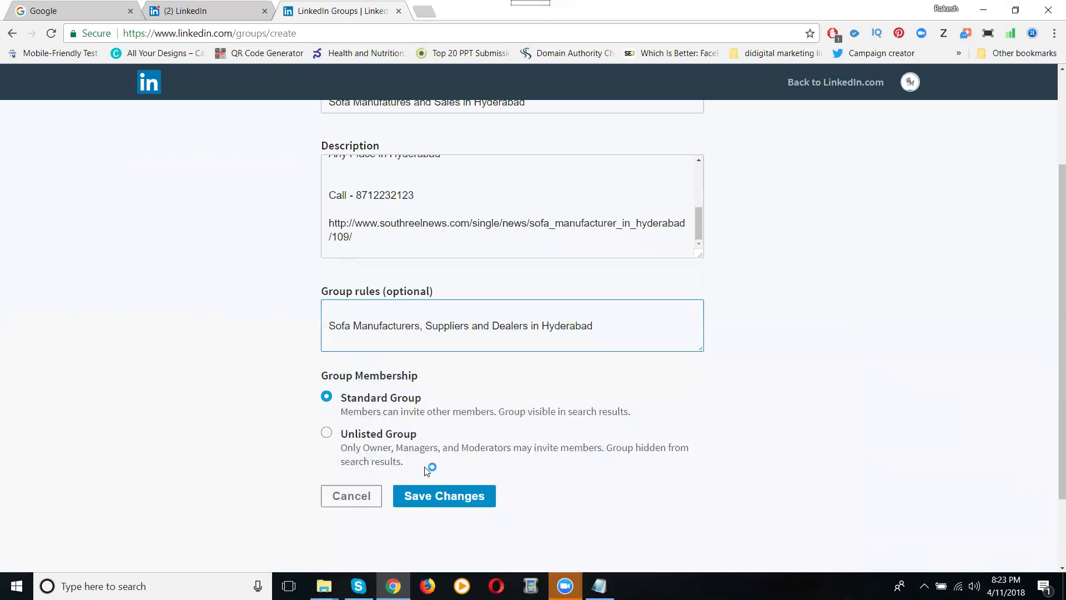
click(436, 496)
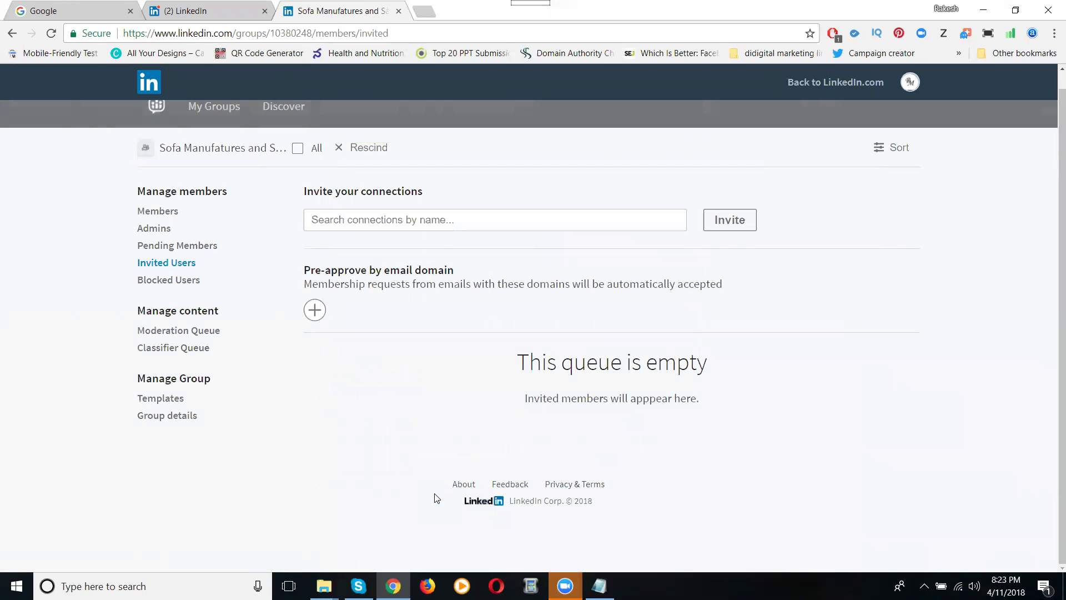
- Search the connections for "r" and add the first two suggested people to the invitation list
click(396, 223)
text(r)
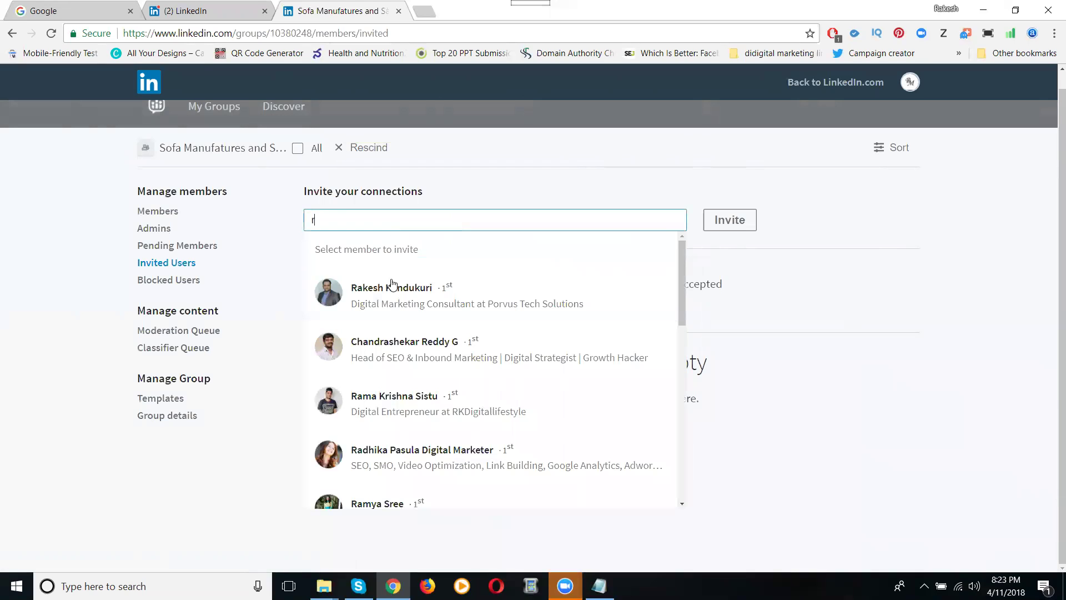
click(355, 283)
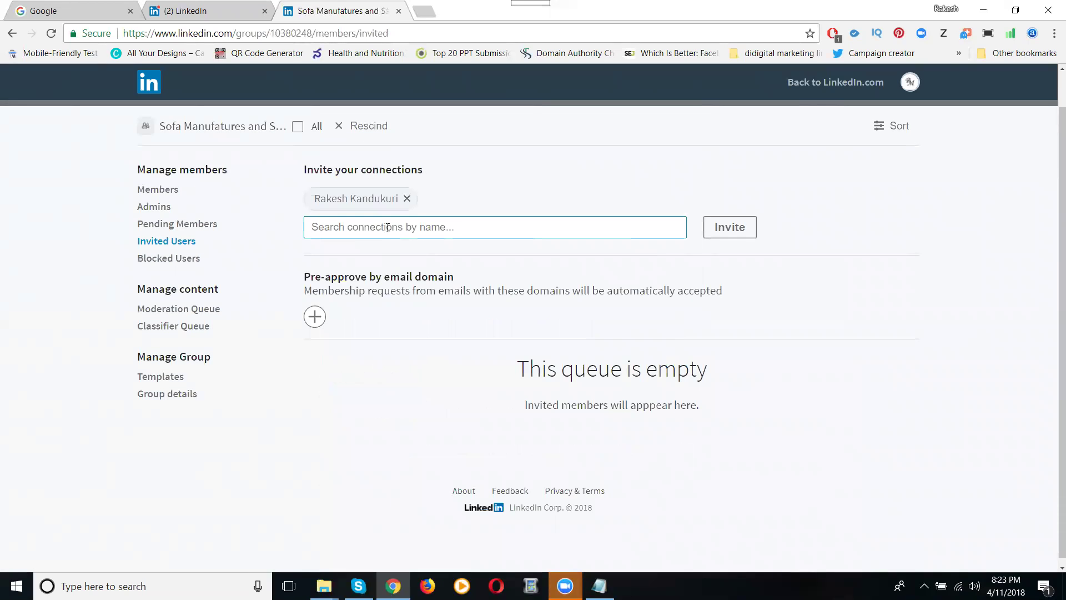
text(r)
click(383, 356)
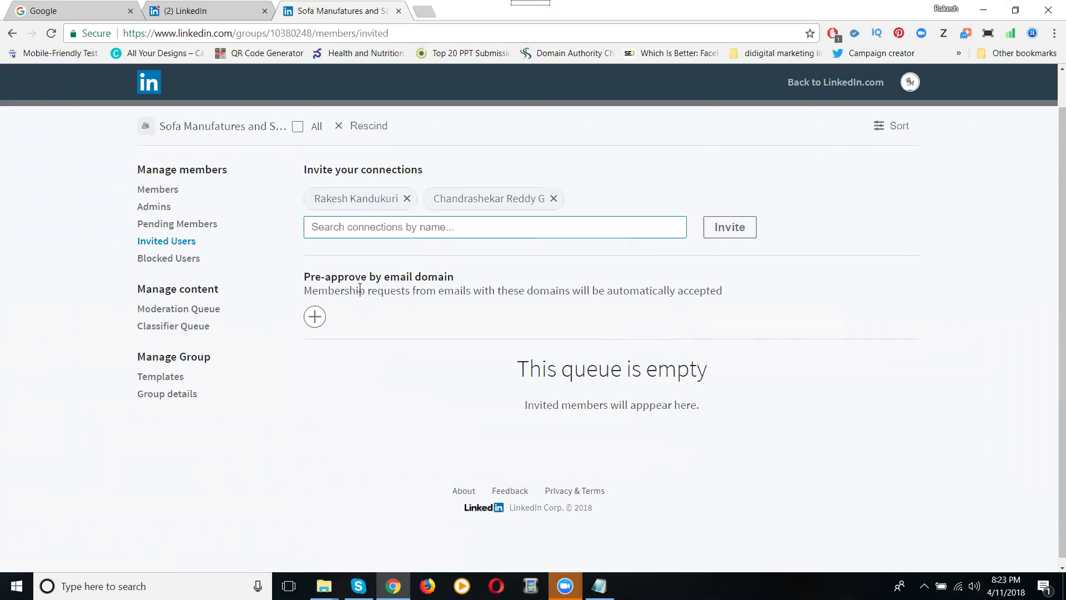
- Add Focusminds (3000+Corporate Trainers) from a search for "f" and two SEO freelancers from a search for "v" to the invitation list
text(f)
click(377, 298)
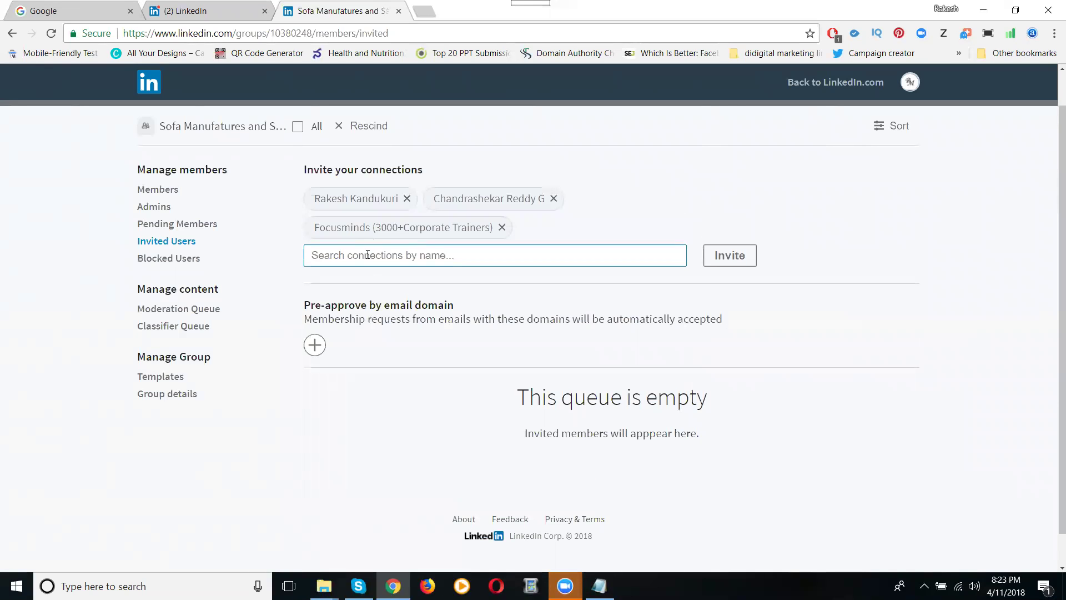
text(v)
click(367, 370)
text(v)
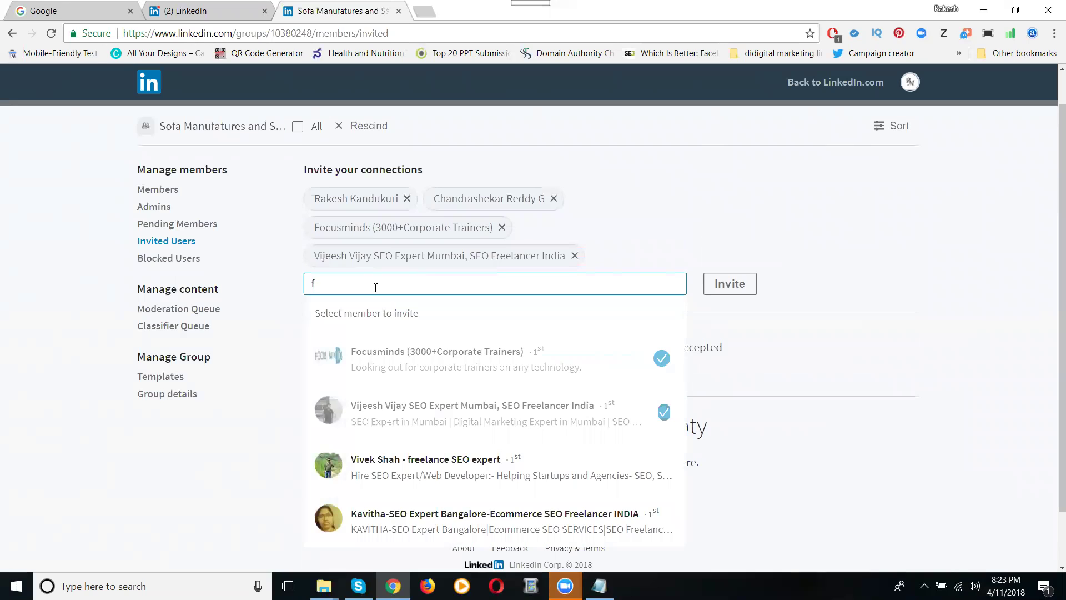
click(366, 456)
- Search the connections for "t" and add the first five suggestions, from Todays Infotech to Teja Live Tracks, to the invitation list
text(t)
click(381, 371)
text(t)
click(381, 435)
scroll(471, 212, down, 2)
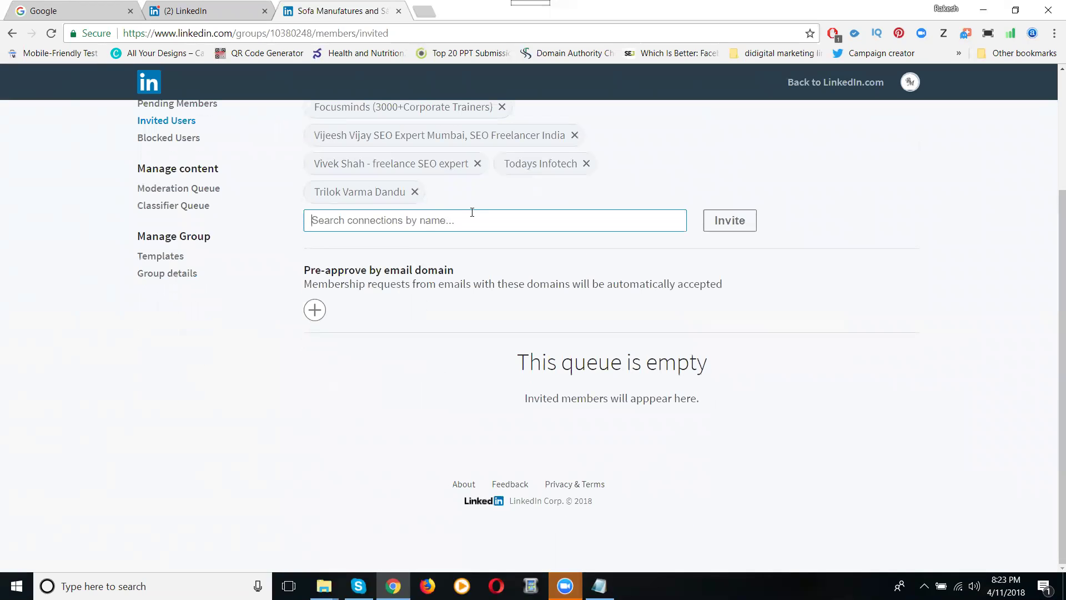
text(t)
click(393, 410)
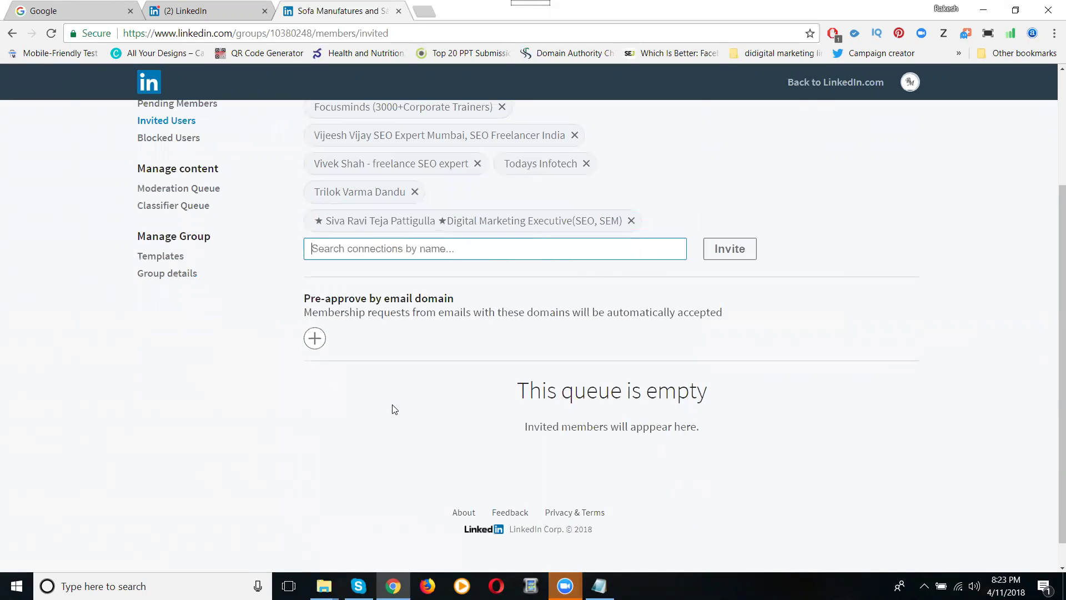
text(t)
click(381, 480)
text(t)
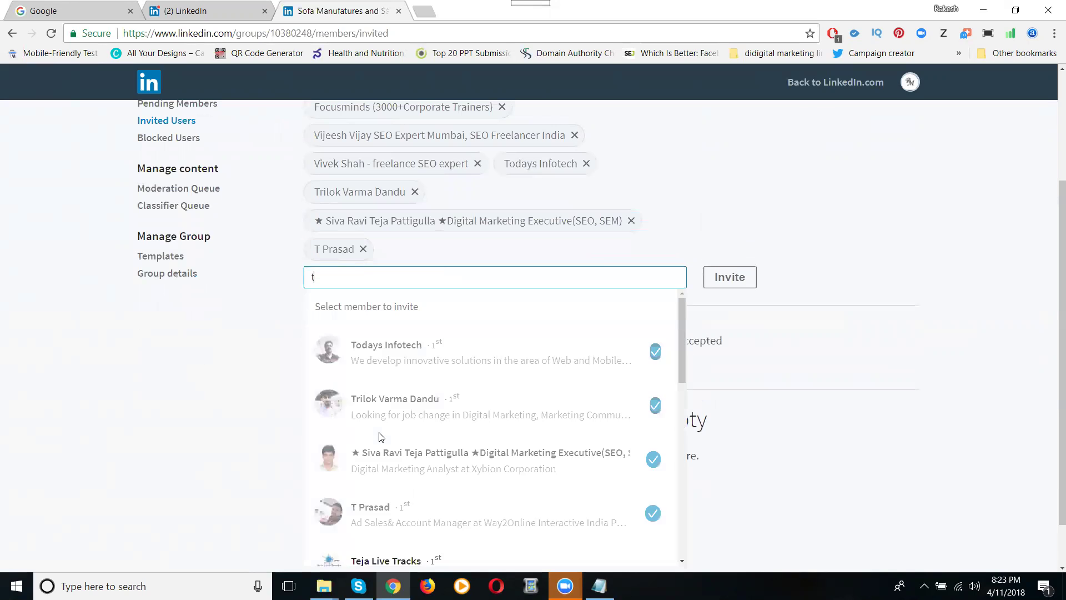
scroll(381, 437, down, 2)
click(384, 439)
- Search the connections for "d", add the first four suggestions, and send the group invitations to all selected connections
text(d)
click(382, 344)
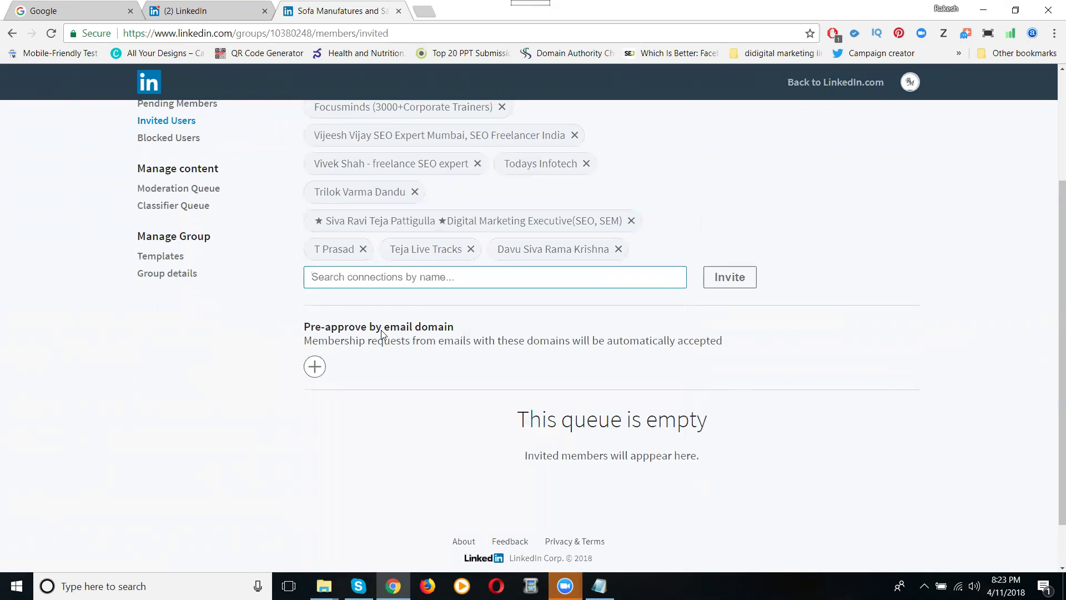
text(d)
click(372, 417)
text(d)
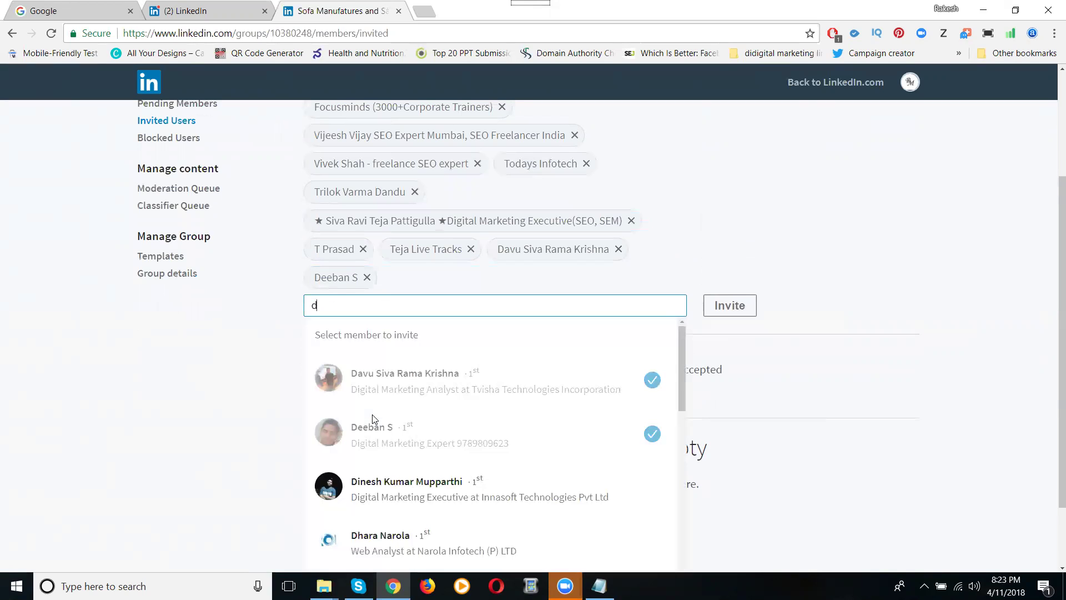
click(373, 481)
text(d)
scroll(386, 428, down, 1)
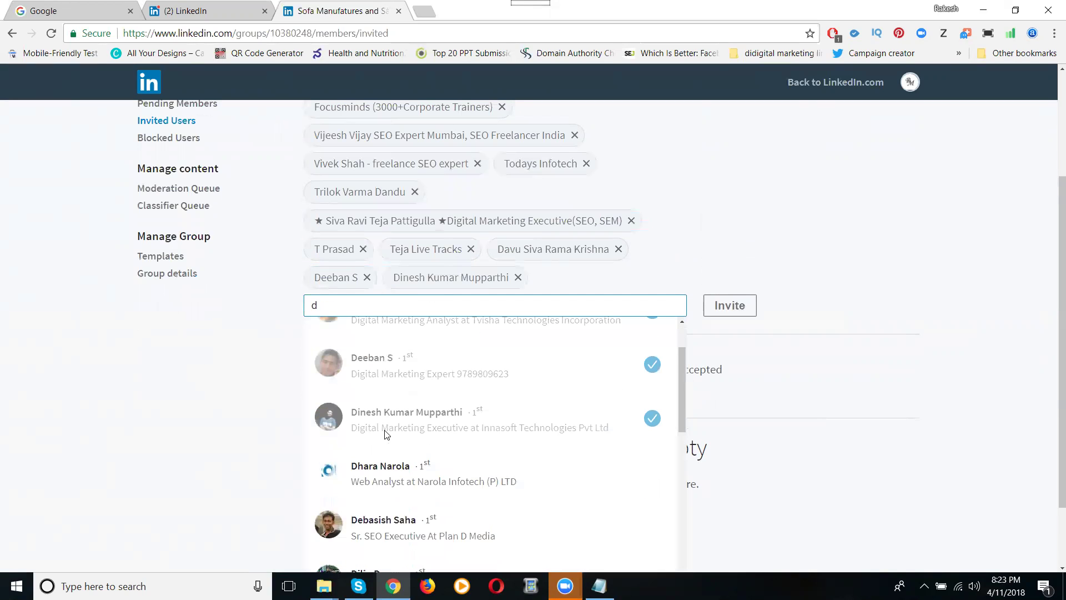
click(388, 466)
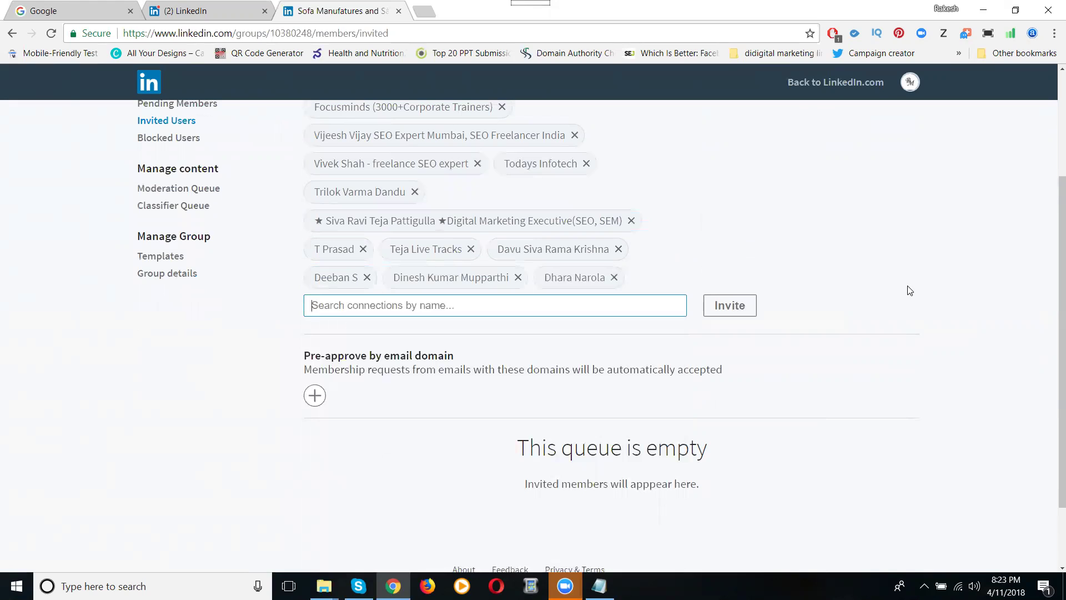
click(738, 308)
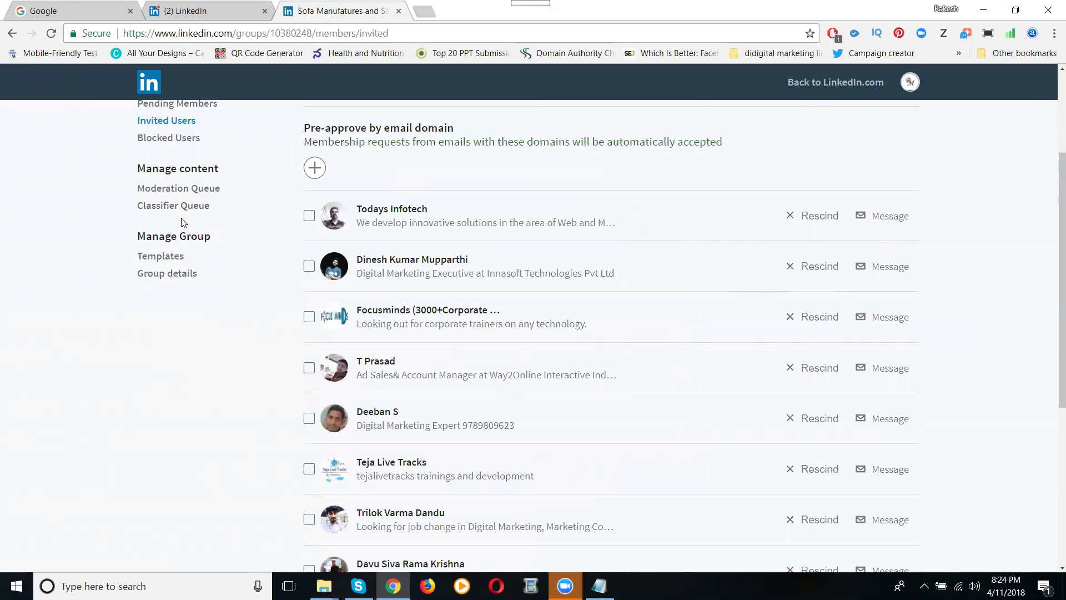
- Open the main page of the Sofa Manufatures and Sales in Hyderabad group
scroll(188, 219, up, 3)
scroll(211, 161, up, 1)
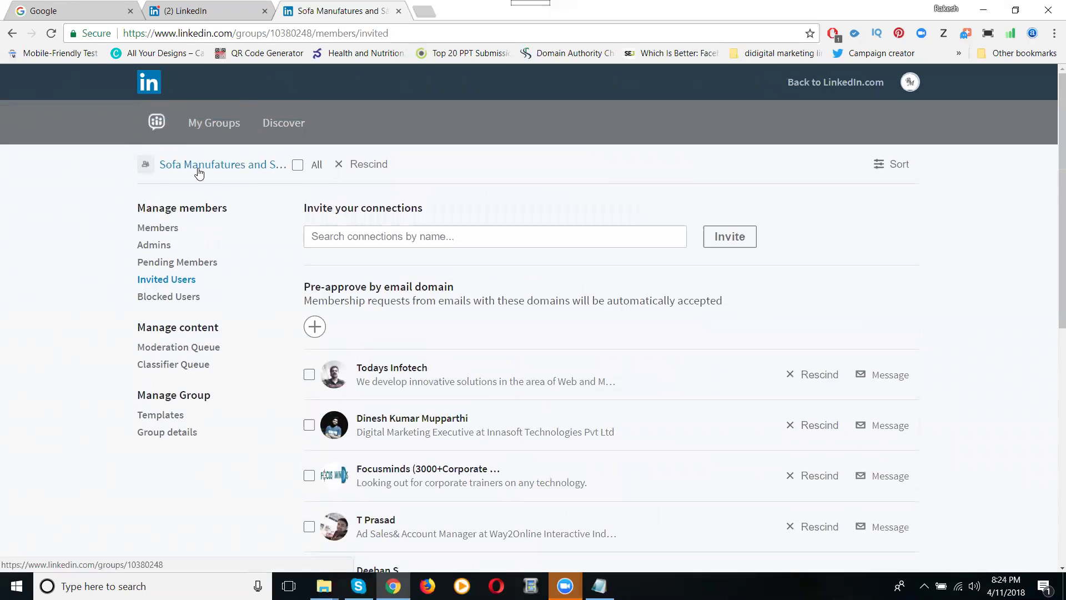
click(200, 166)
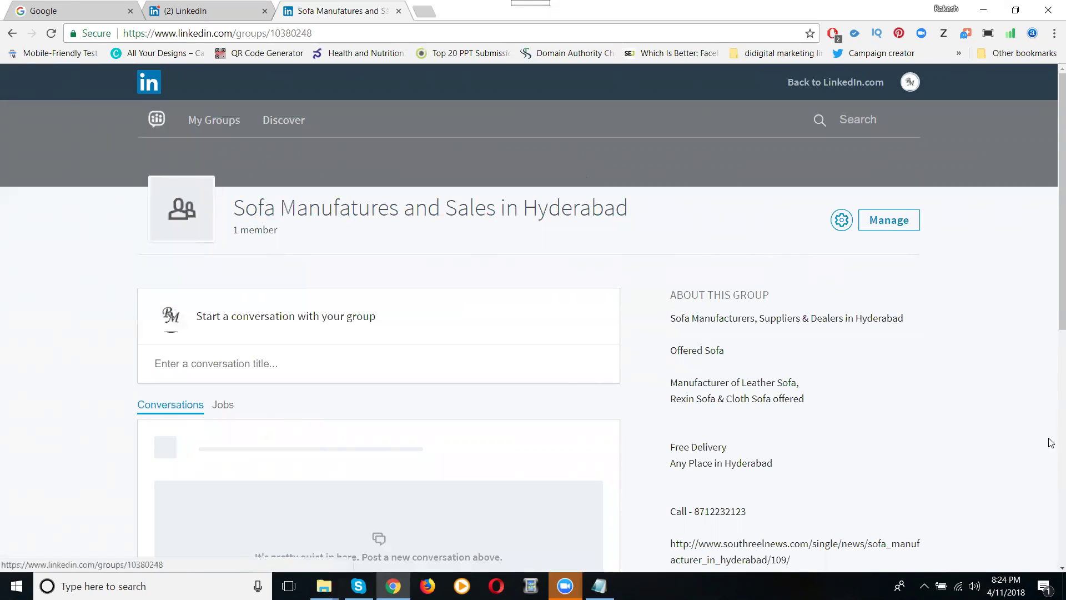
- Switch to the invited member's account in Firefox and accept the invitation to join the group
key(alt+Tab)
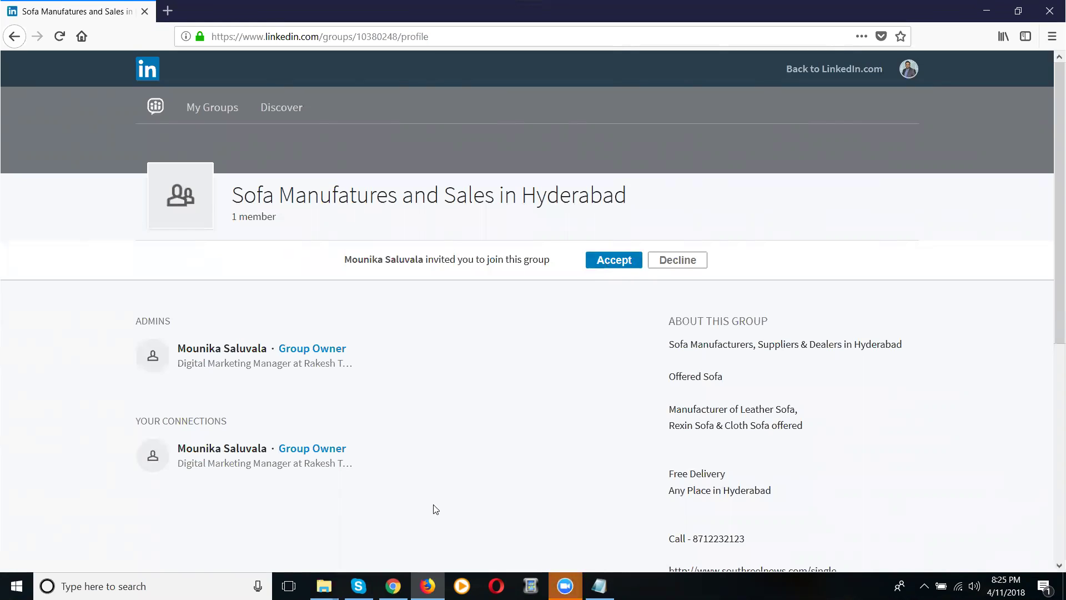
click(393, 585)
key(ctrl+l)
click(614, 266)
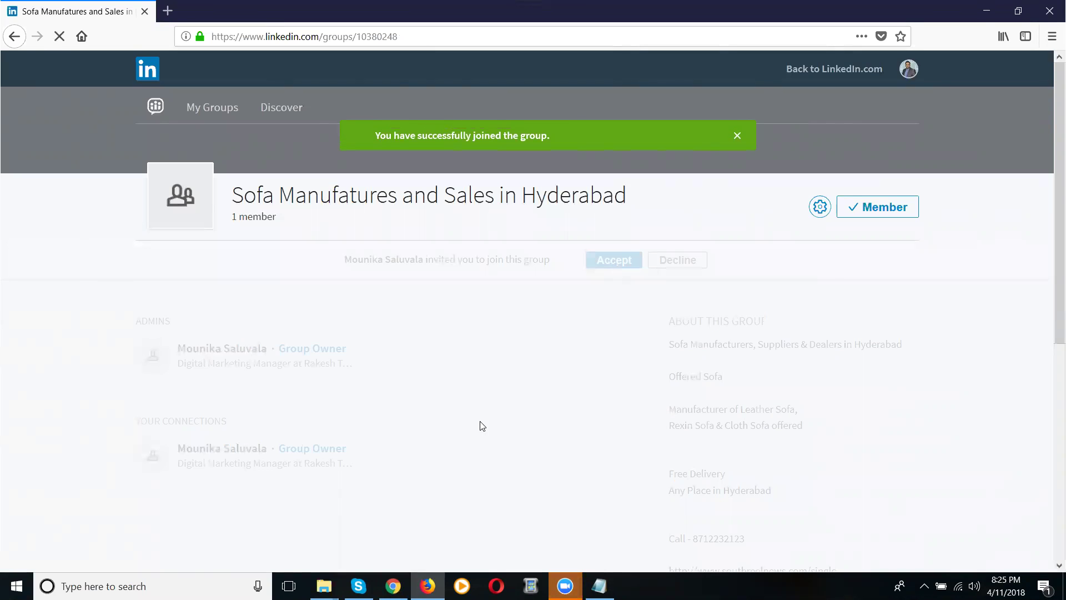
- Switch back to Chrome and reload the group page to check the member count
click(394, 586)
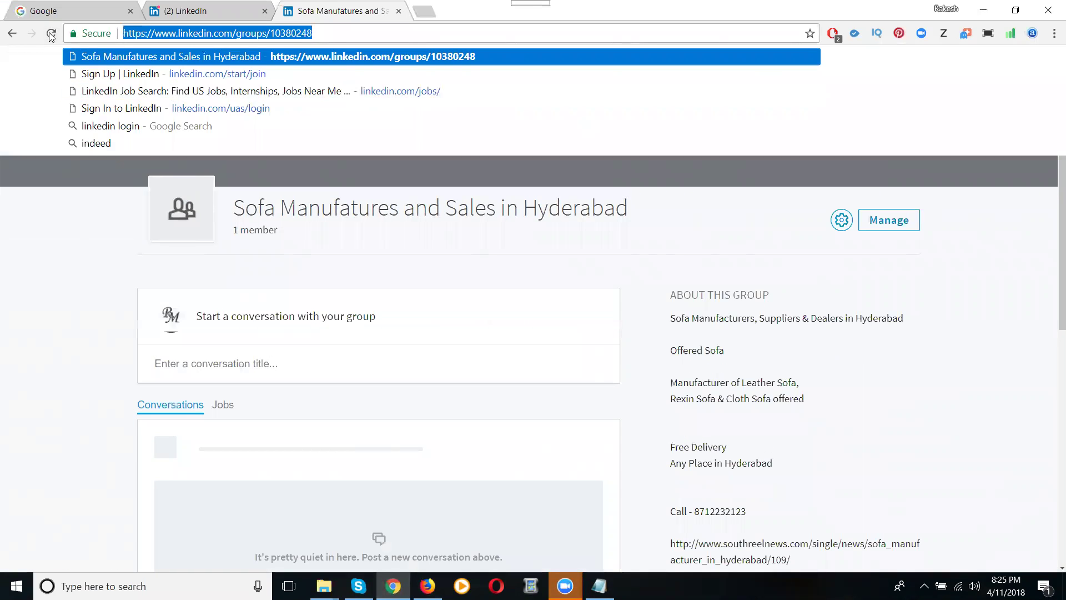
click(50, 34)
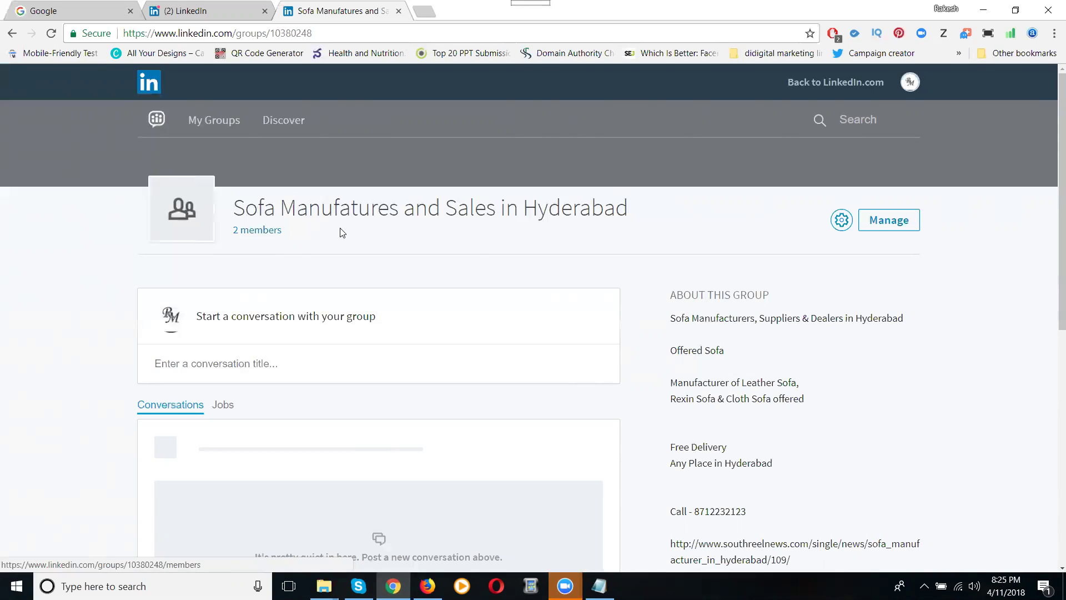
- Start a group conversation and title it "Sofa Manufacturers, Suppliers & Dealers in Hyderabad", using the heading from the sofa sales hyd note in Notepad
scroll(352, 245, down, 1)
click(314, 297)
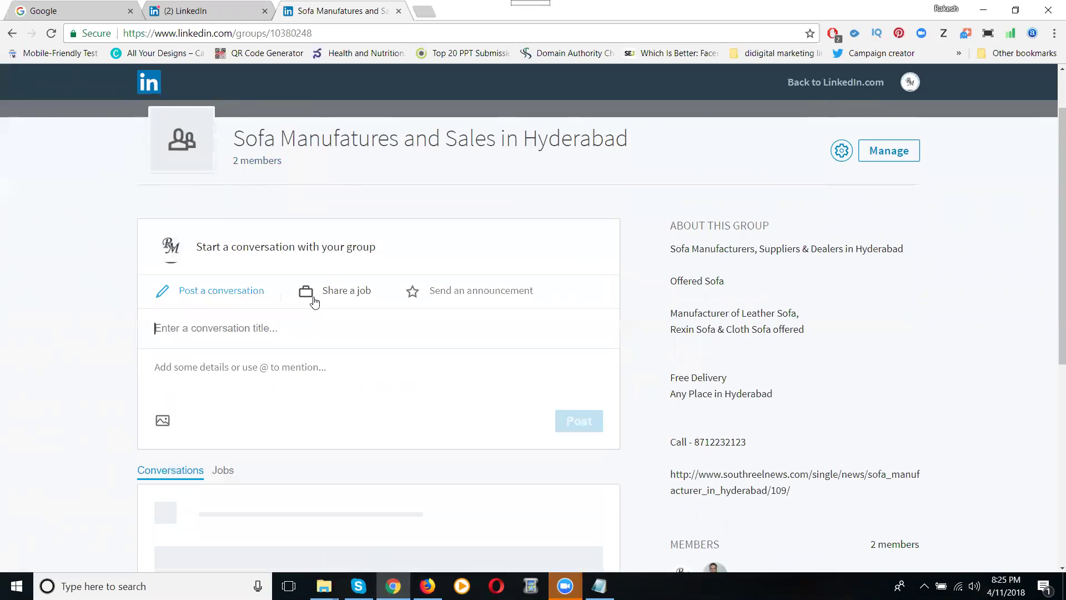
scroll(178, 262, down, 1)
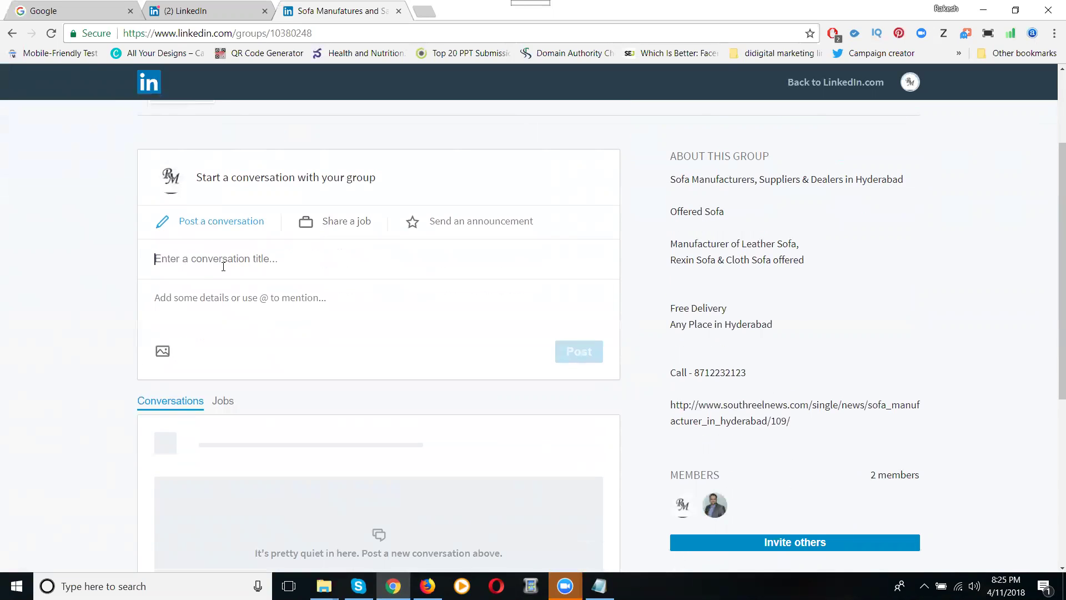
click(598, 585)
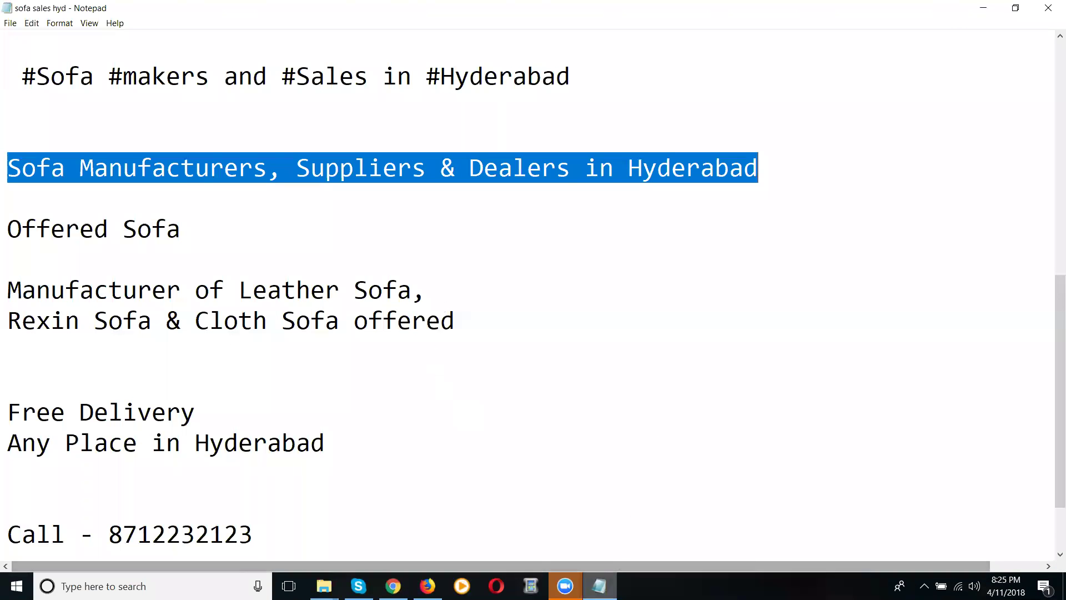
key(alt+Tab)
text(Sofa Manufacturers, Suppliers & Dealers in Hyderabad)
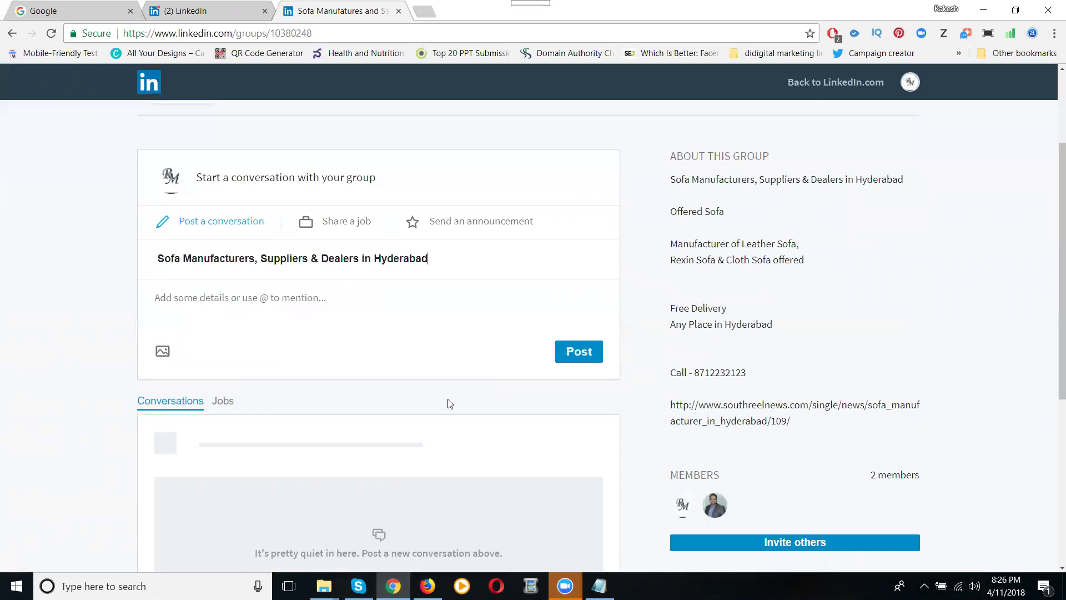
- Copy the note's text from "Offered Sofa" through the website link in Notepad and paste it as the conversation details in Chrome
key(alt+Tab)
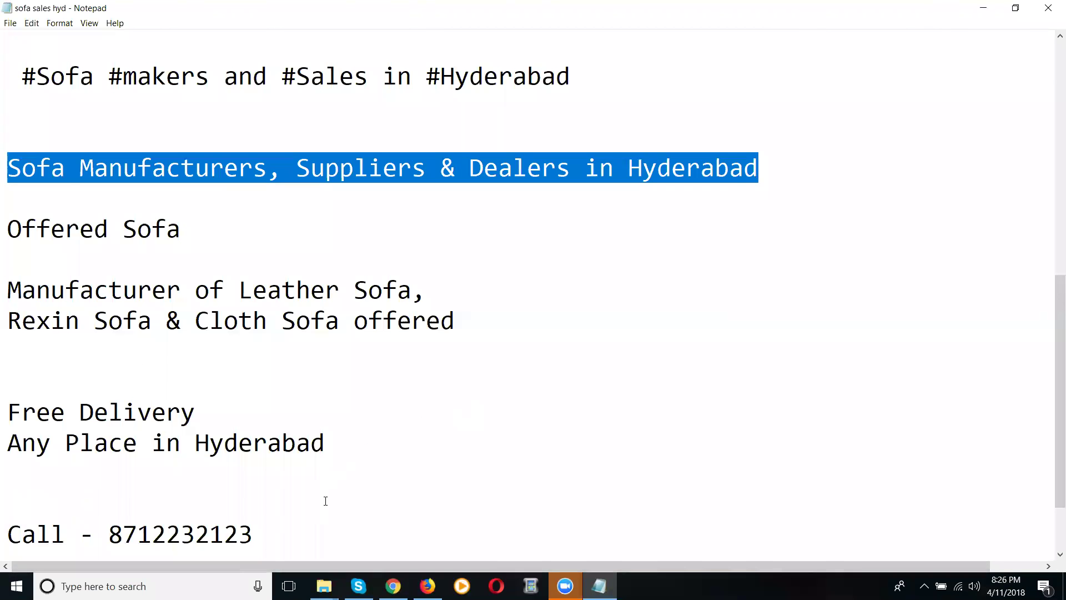
scroll(326, 510, down, 1)
drag(329, 522, 10, 144)
key(ctrl+c)
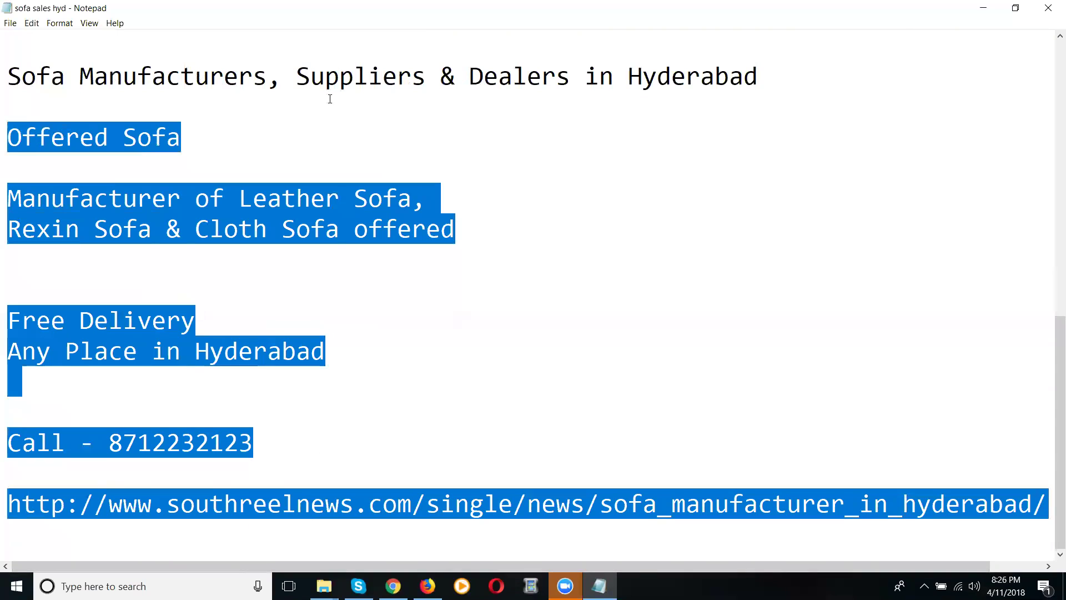
click(983, 10)
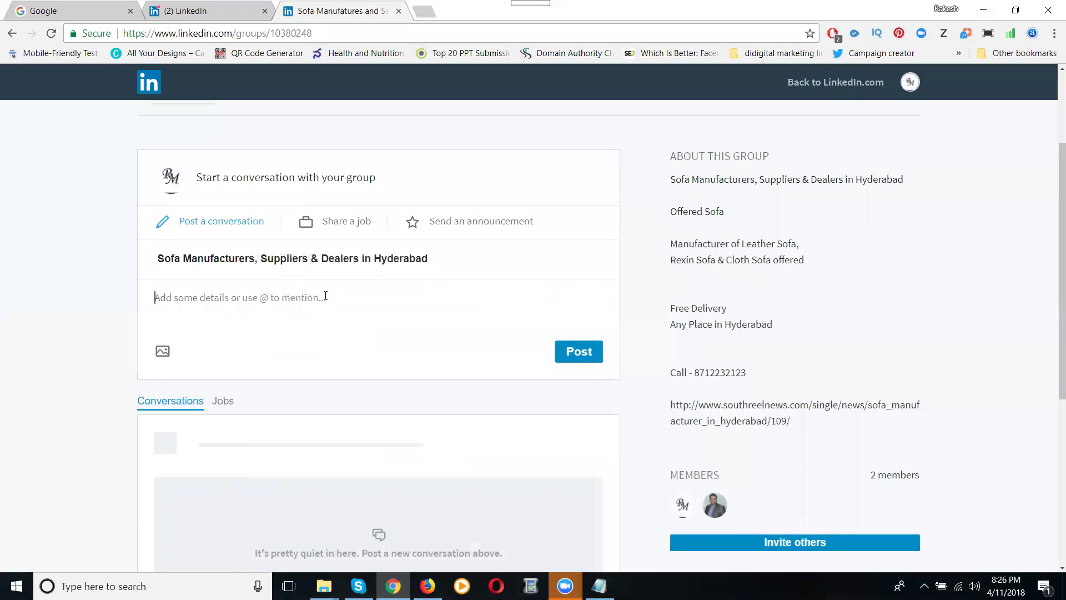
click(325, 296)
key(ctrl+v)
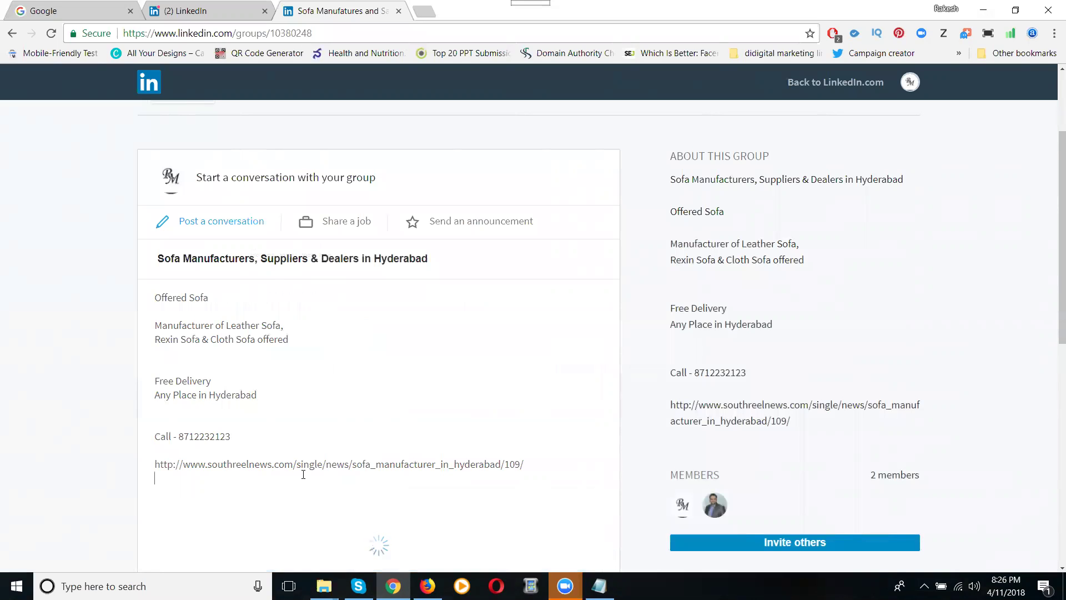
- Attach the 25,000/- special offer sofa picture from within the sofa folder on Local Disk (E:) to the conversation
scroll(147, 397, down, 4)
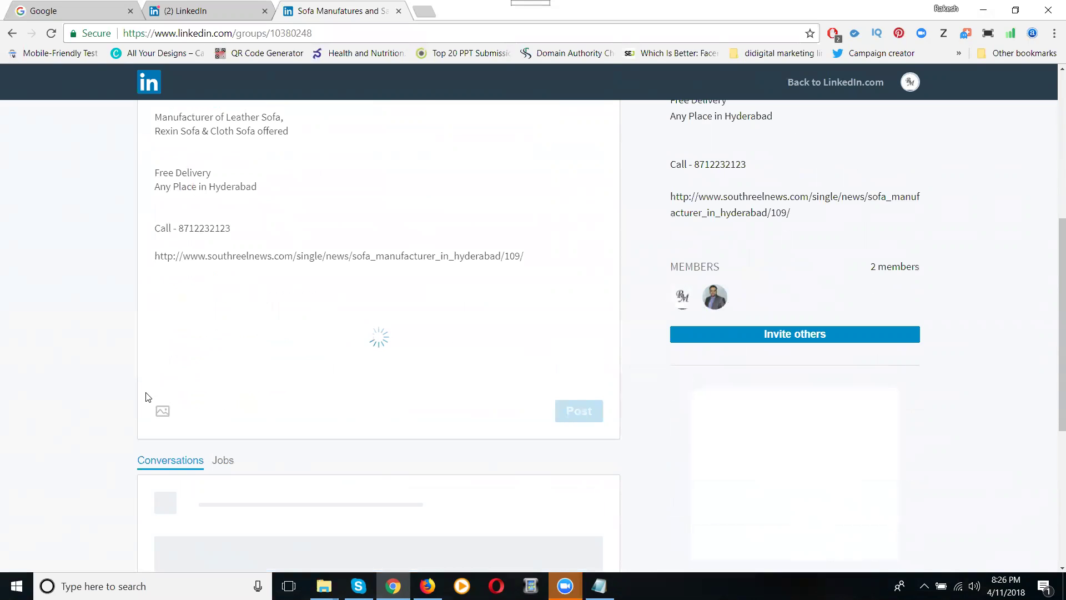
click(164, 311)
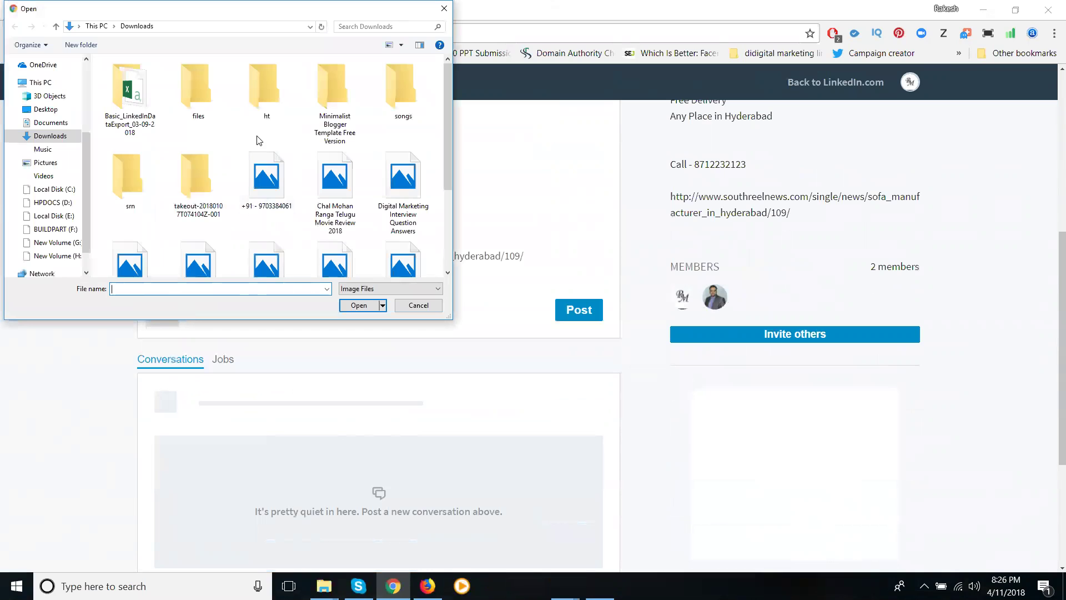
click(53, 216)
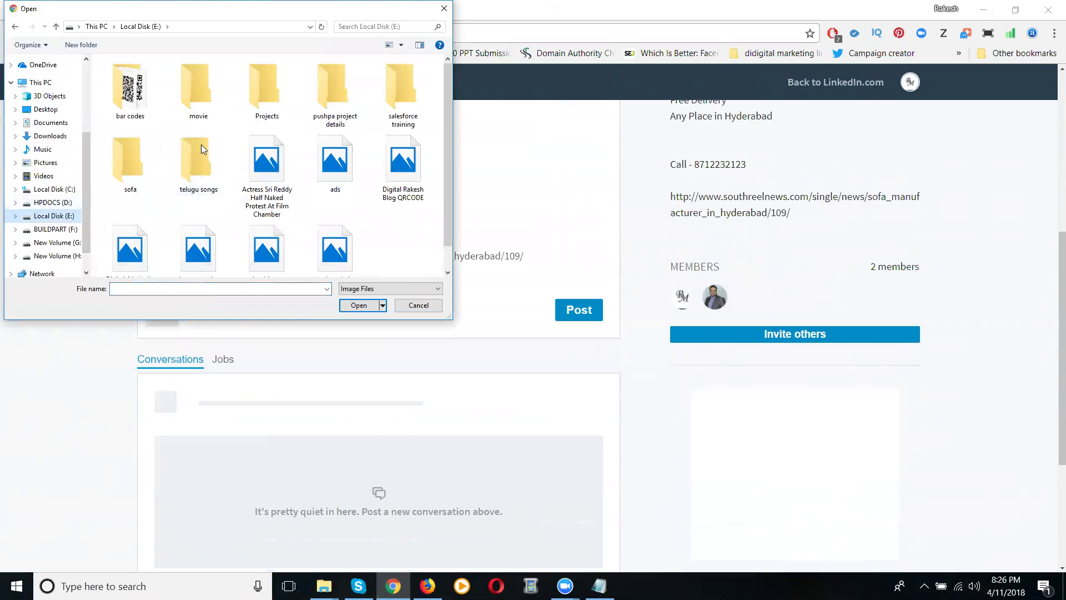
double_click(121, 169)
double_click(143, 102)
click(198, 89)
click(358, 305)
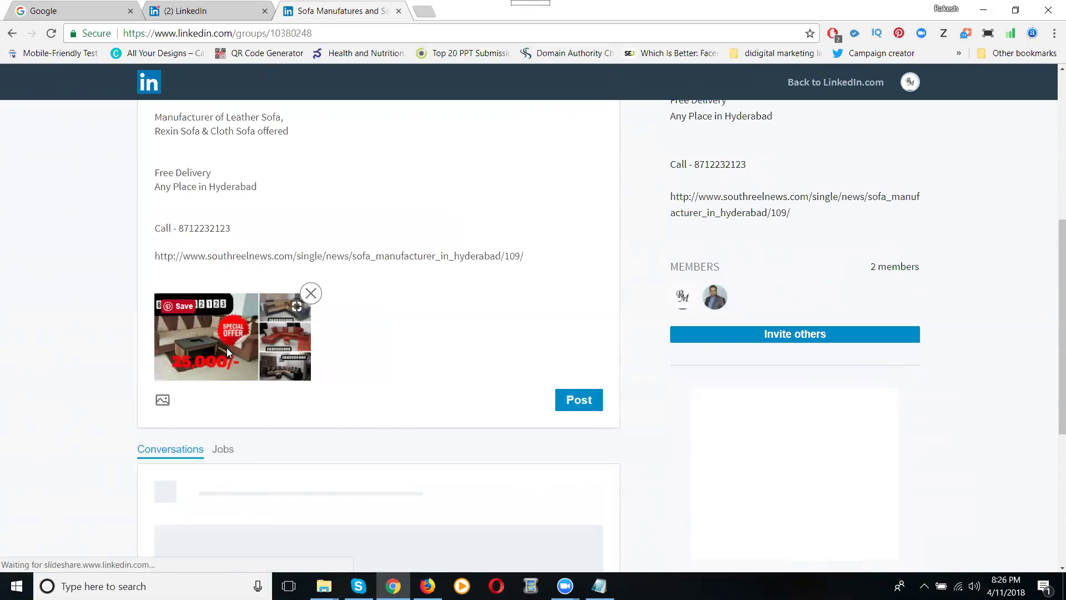
- Try another special offer sofa picture in the conversation, and reattach the 25,000/- picture in its place
click(163, 402)
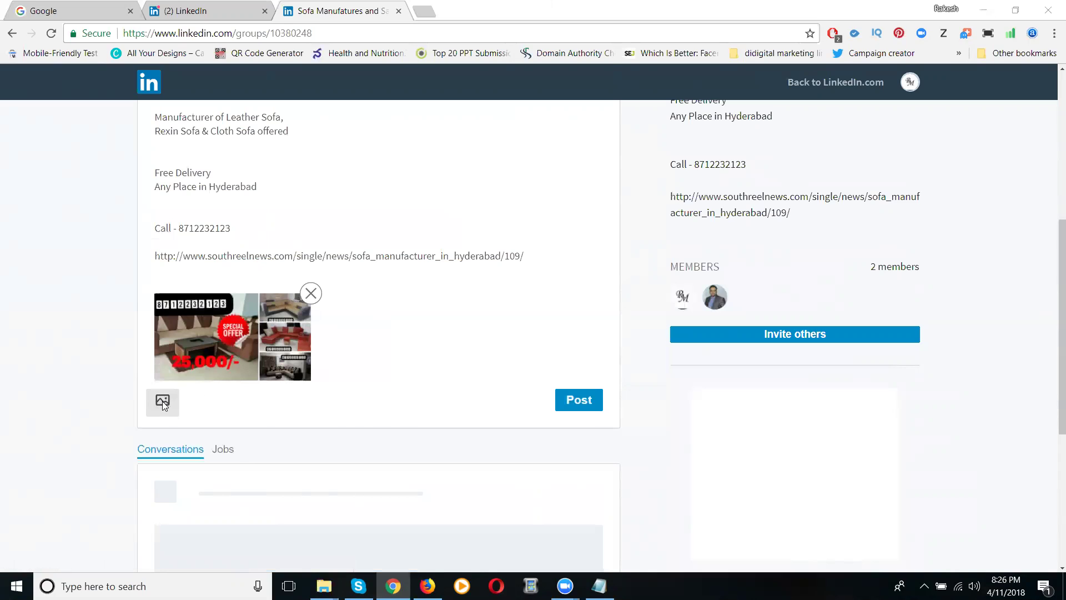
double_click(265, 96)
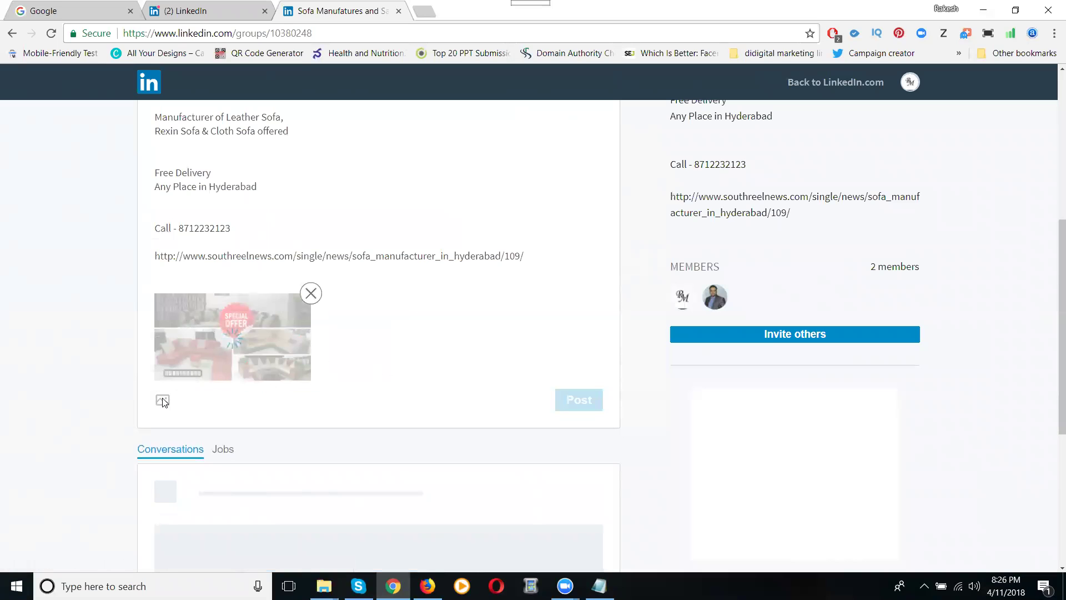
click(161, 312)
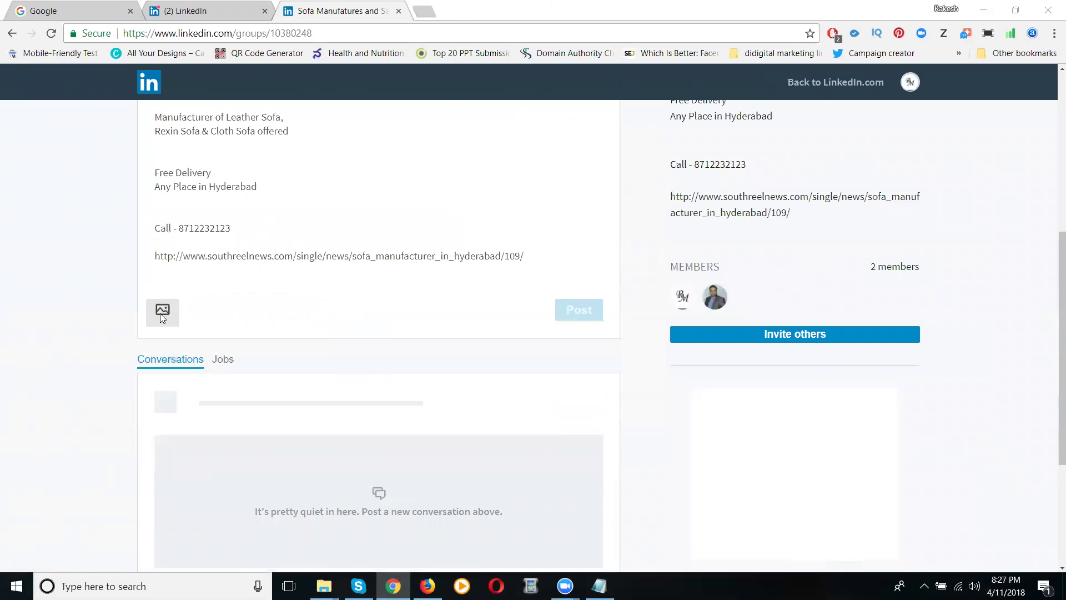
double_click(212, 113)
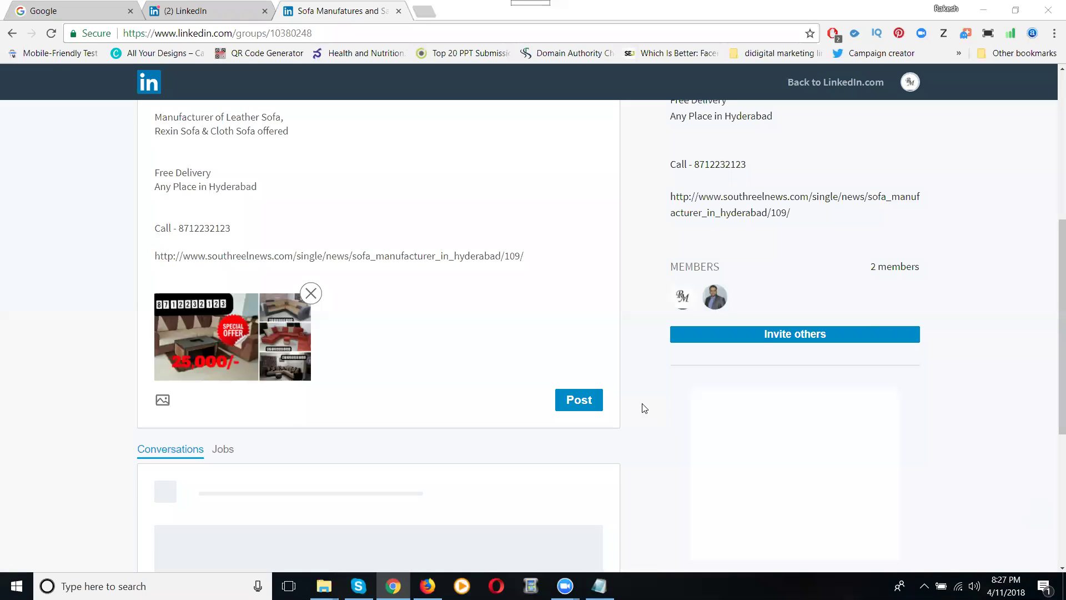
- Publish the conversation in the group and review the post's text and picture
click(579, 400)
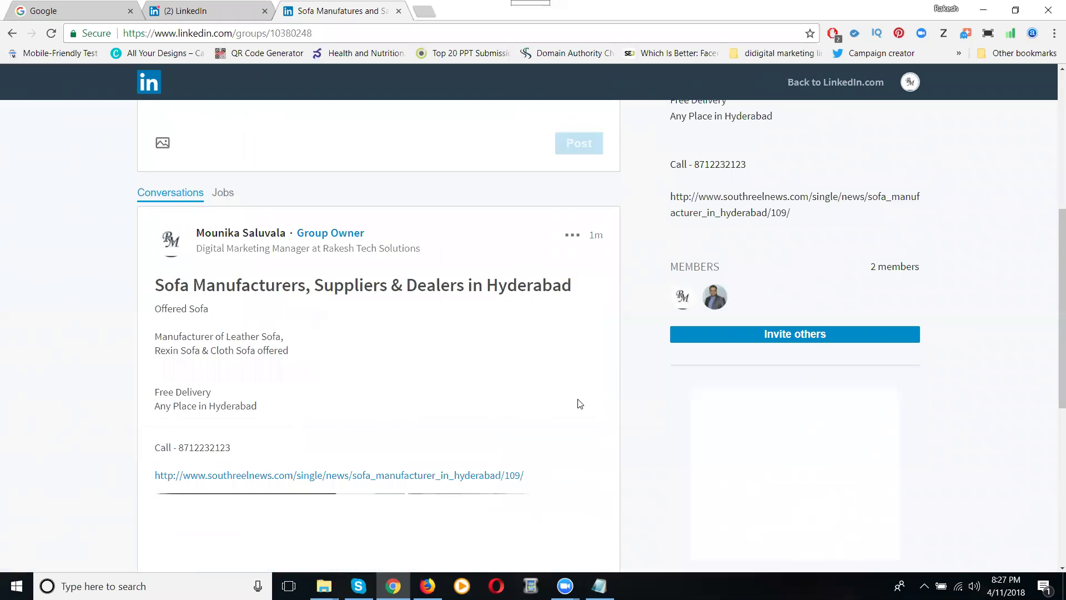
scroll(580, 403, down, 4)
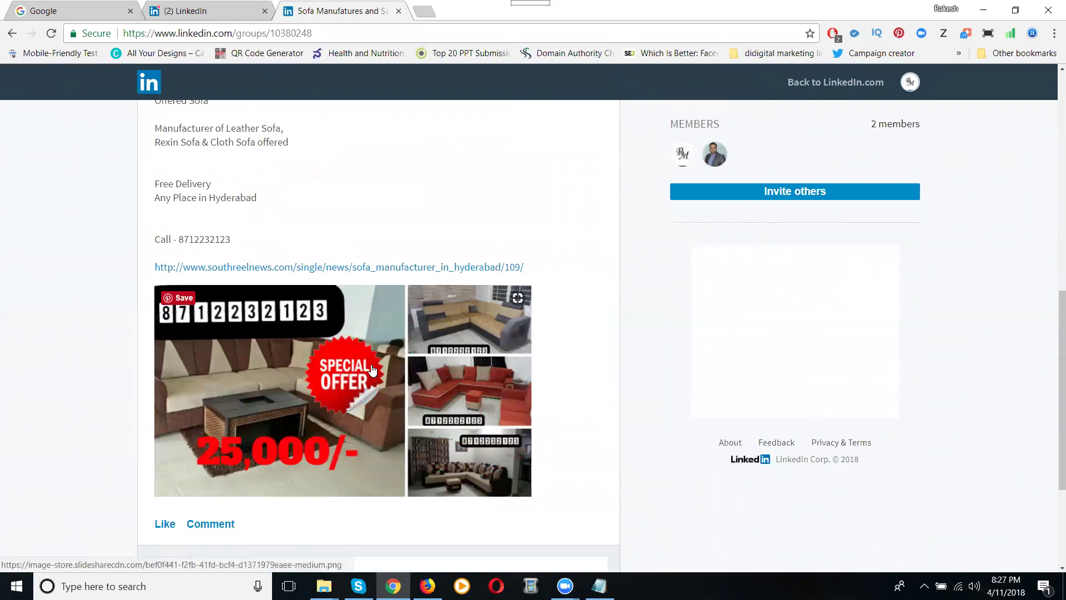
scroll(371, 370, up, 1)
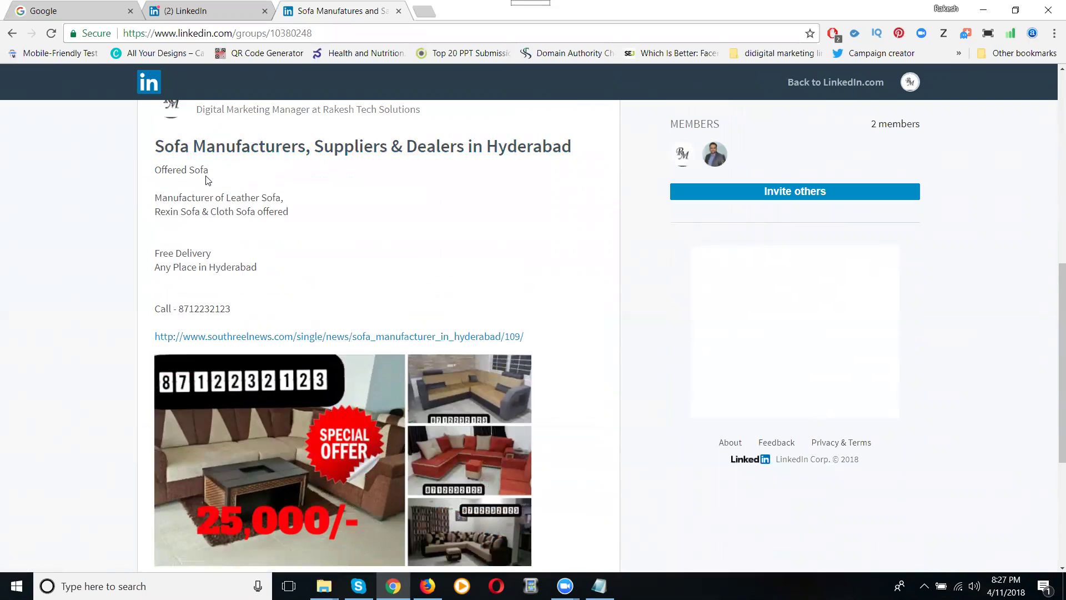
- Open the published conversation on its own page and copy its web address
click(345, 154)
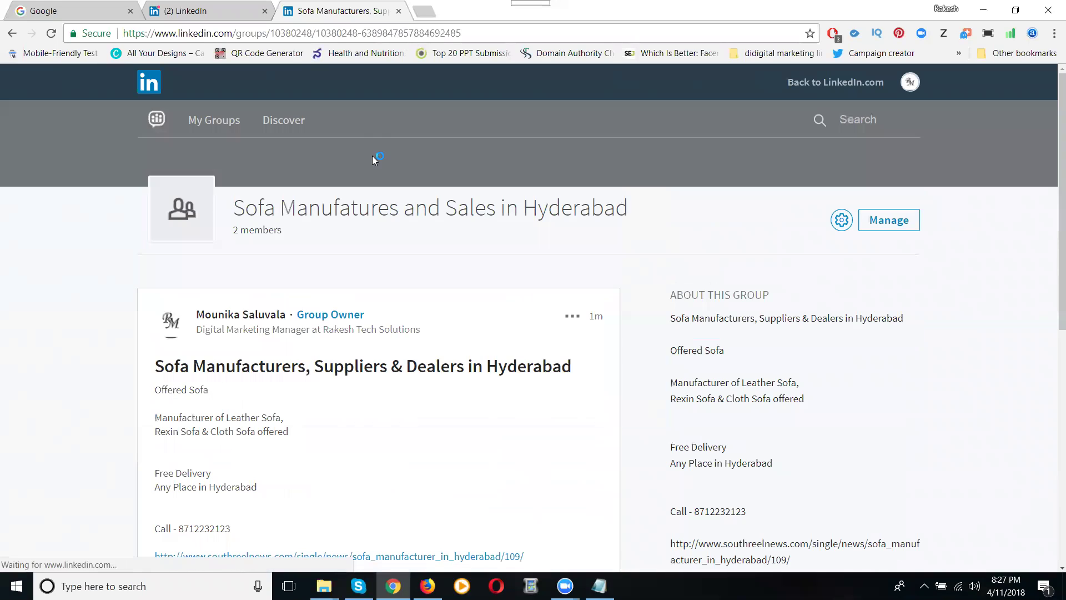
click(335, 34)
key(ctrl+c)
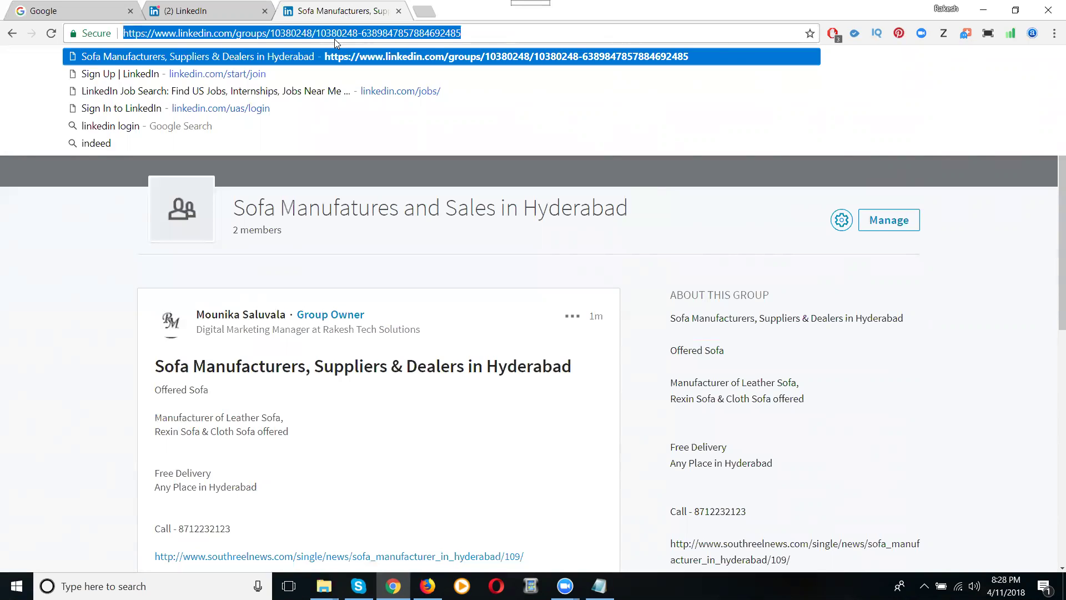
key(Escape)
- Start a new post on the LinkedIn home feed and paste the conversation's link into it
click(195, 11)
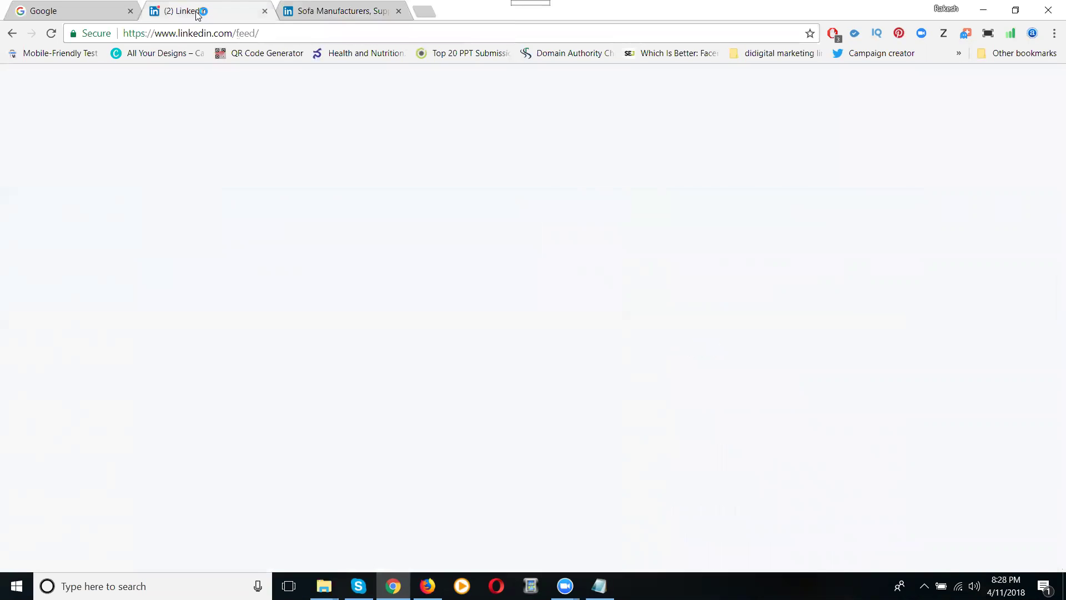
click(390, 160)
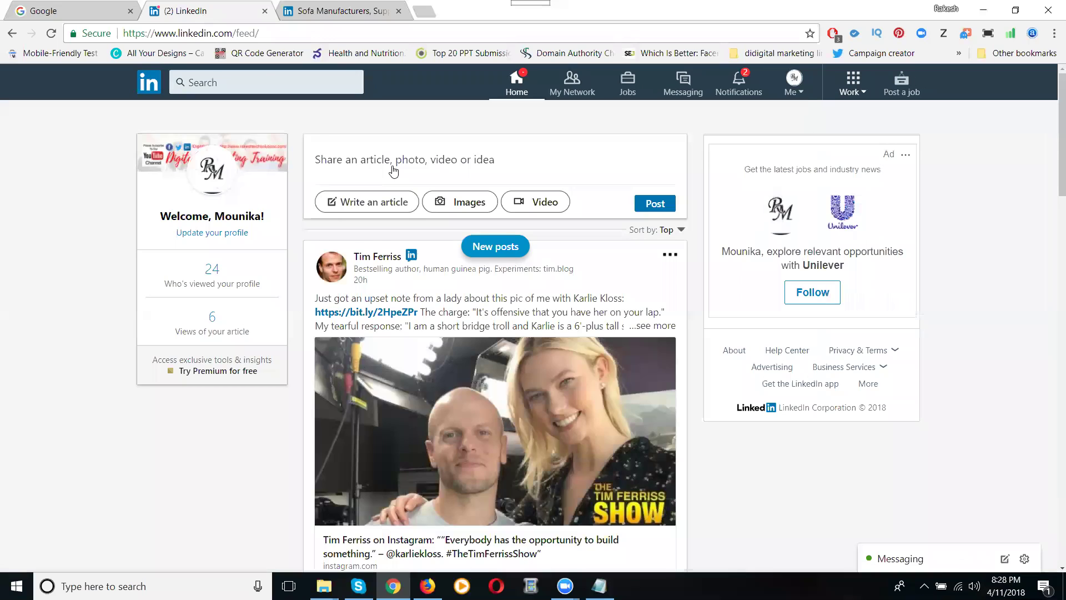
click(394, 170)
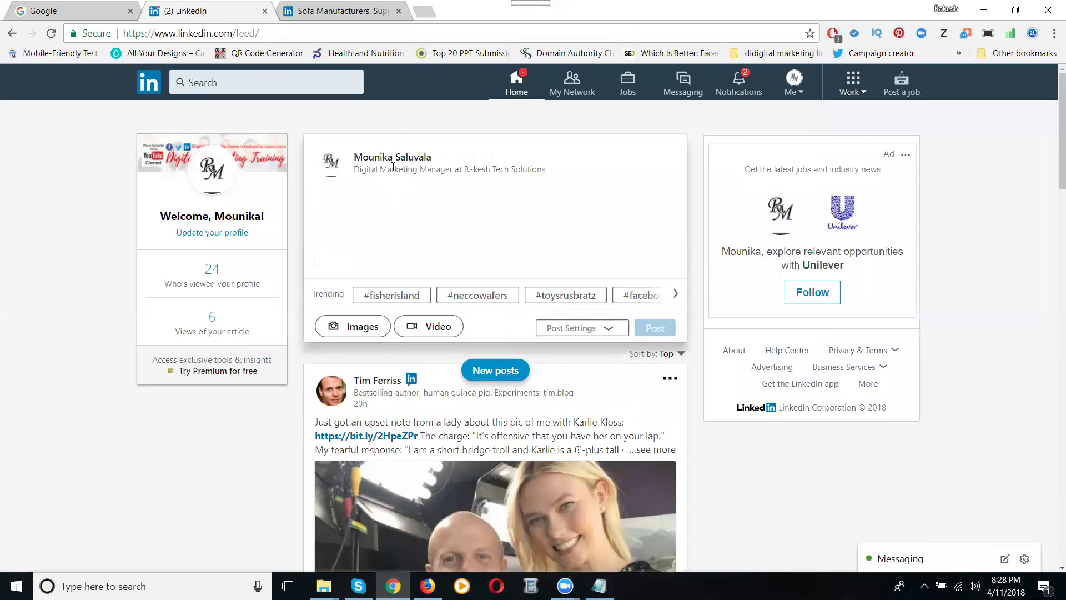
key(ctrl+v)
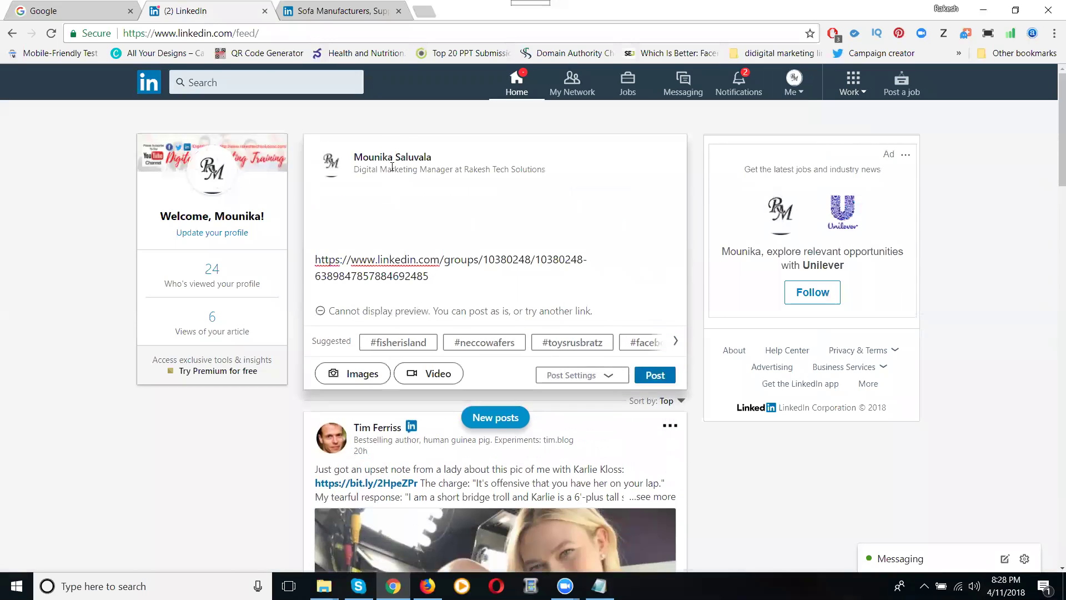
- Return to the group's main page and check its address and conversation list
click(326, 12)
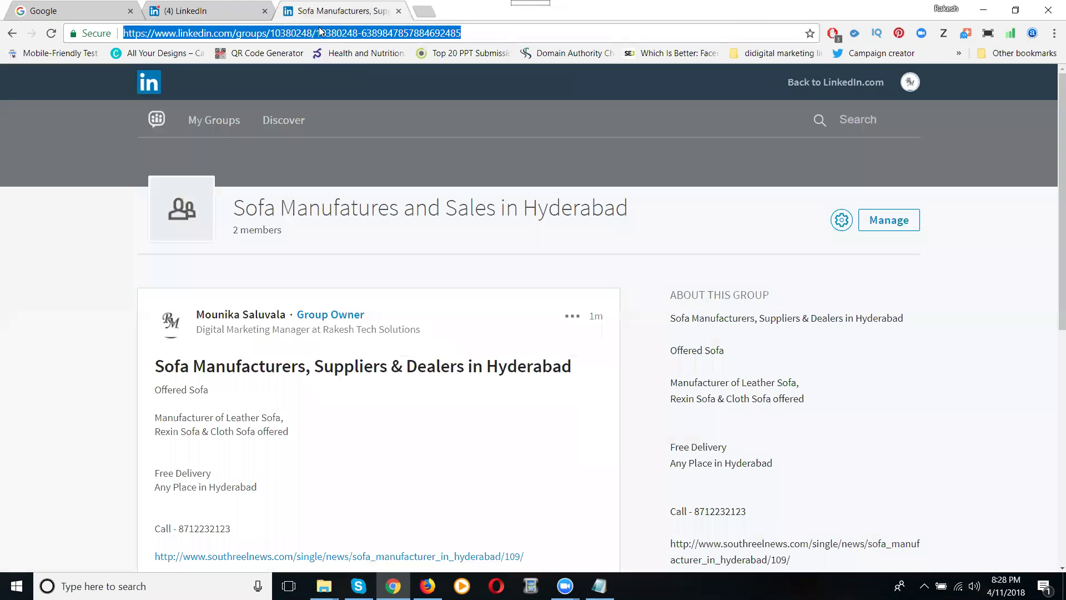
click(294, 207)
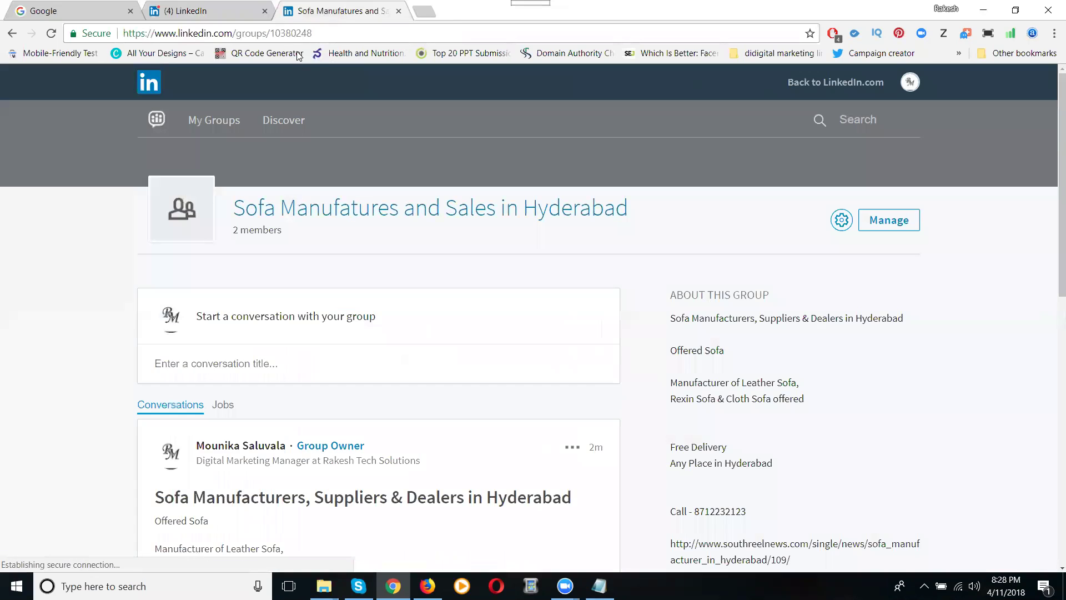
click(300, 34)
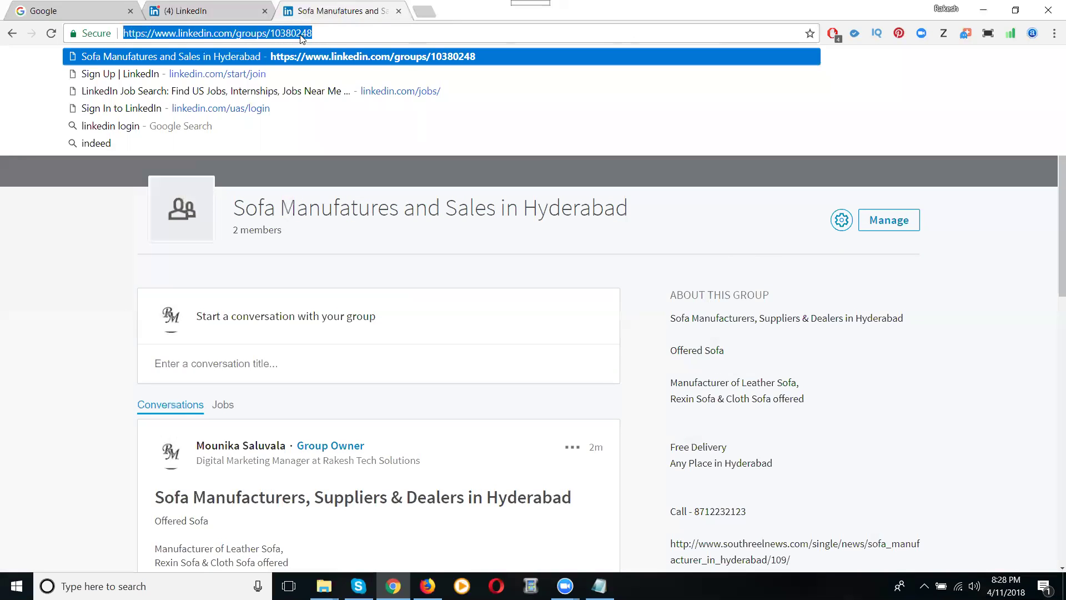
click(289, 220)
drag(289, 284, 289, 311)
scroll(292, 361, down, 2)
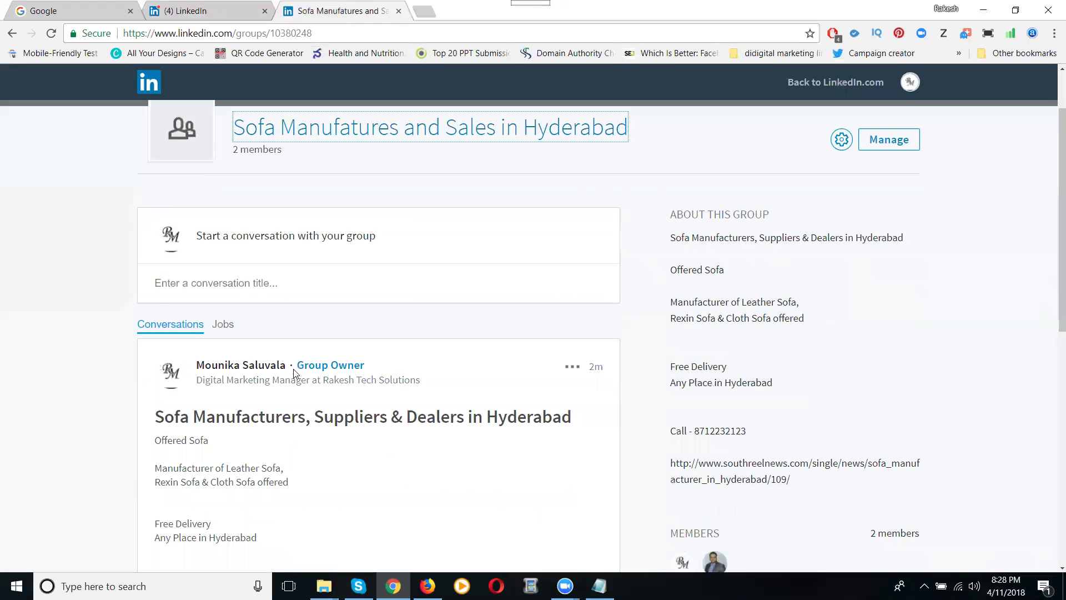
- Reopen the group conversation, copy its web address, and replace the draft feed post's text with that link
click(298, 362)
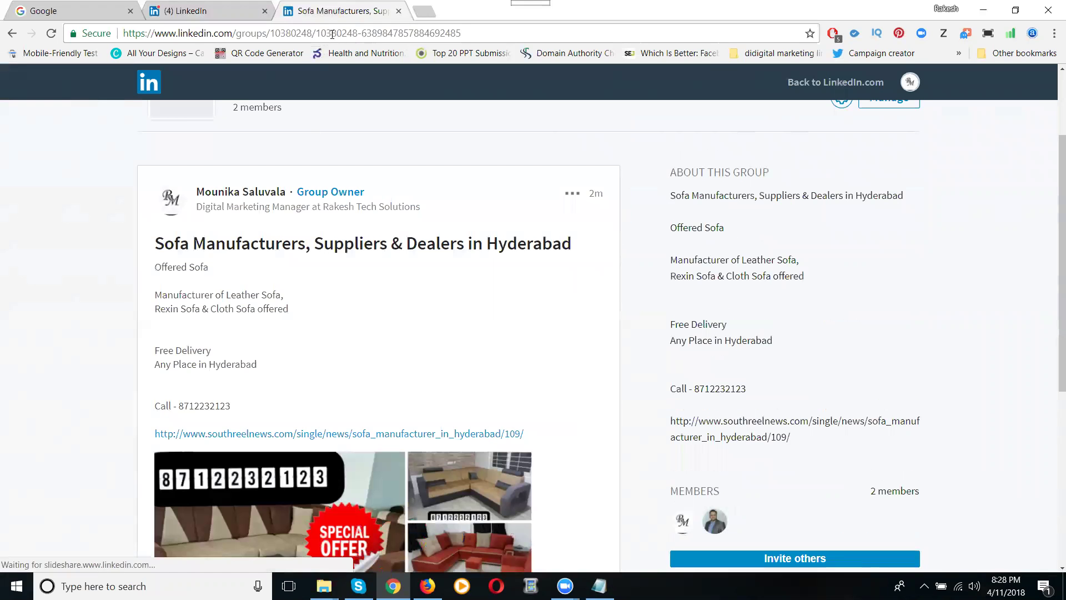
click(333, 34)
key(ctrl+c)
click(207, 11)
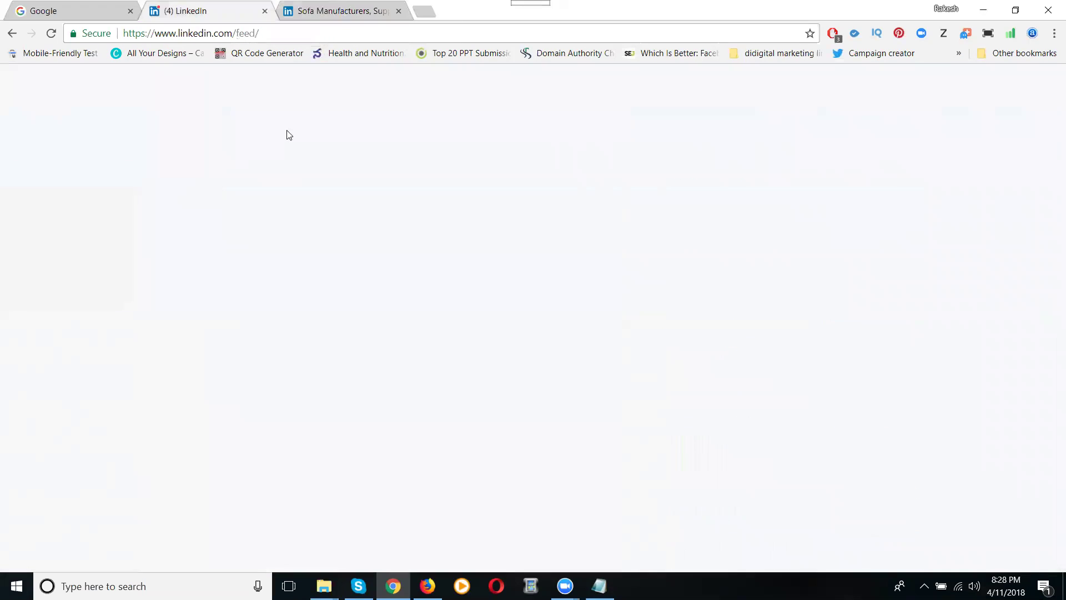
key(ctrl+v)
key(ctrl+a)
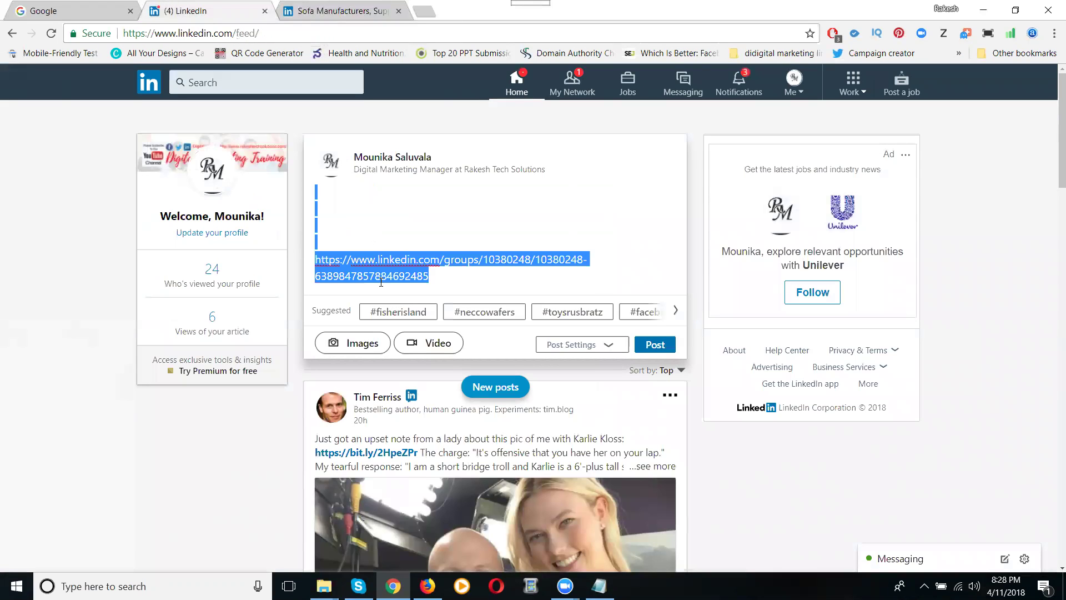
key(ctrl+v)
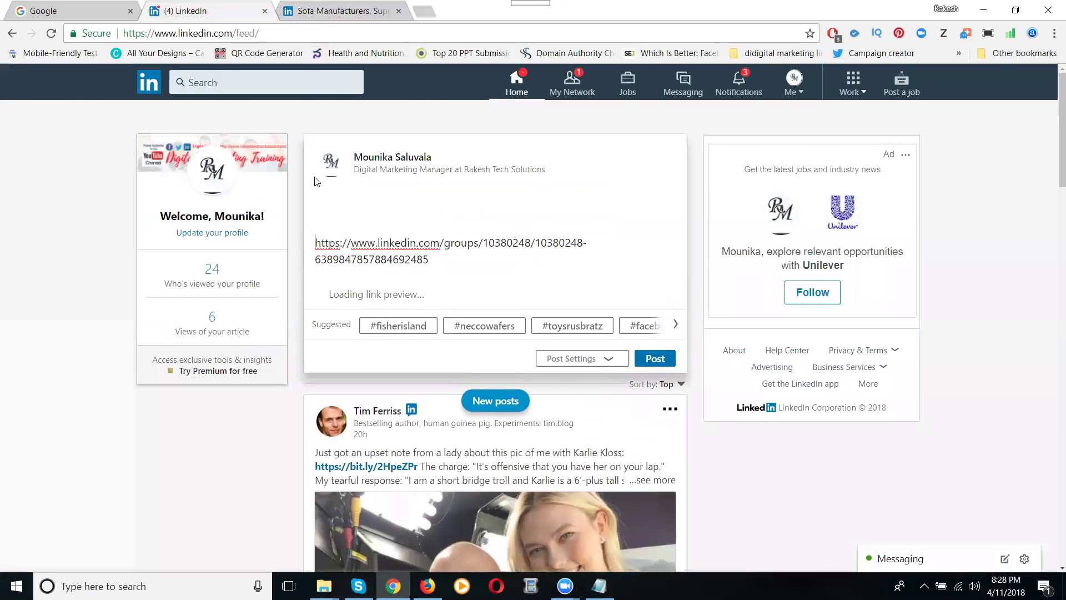
- Copy the group conversation's title and put "Sofa Manufacturers, Suppliers & Dealers in Hyderabad" above the link in the draft feed post
click(331, 12)
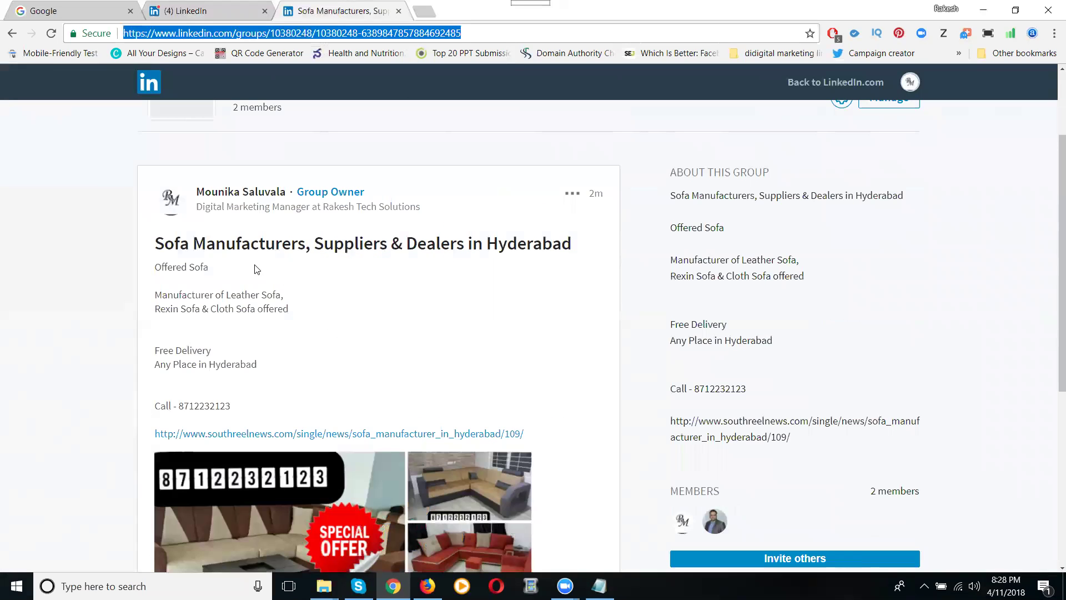
drag(149, 248, 561, 247)
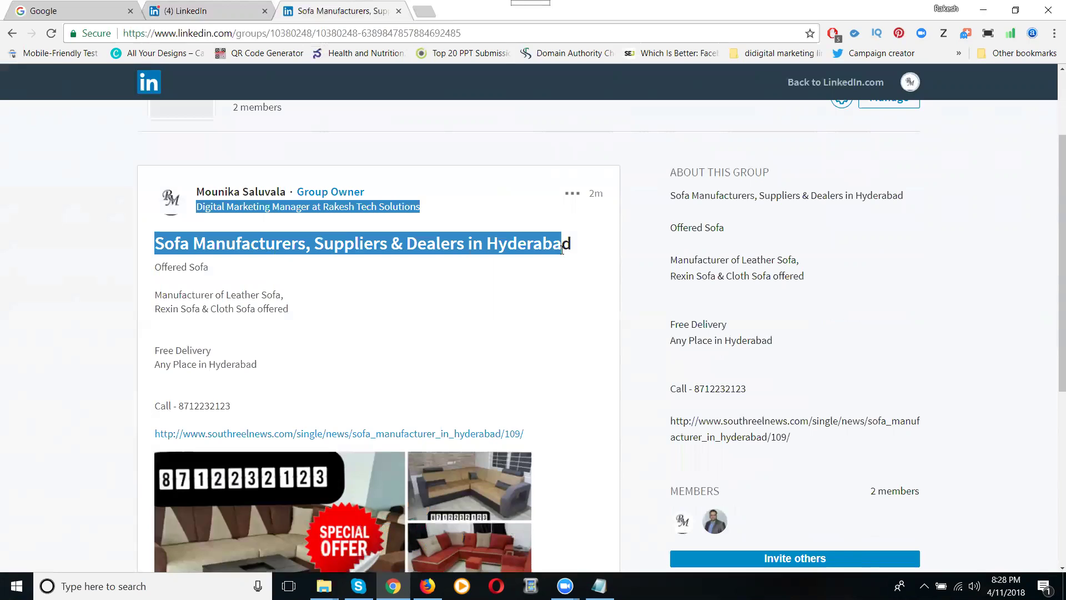
click(550, 286)
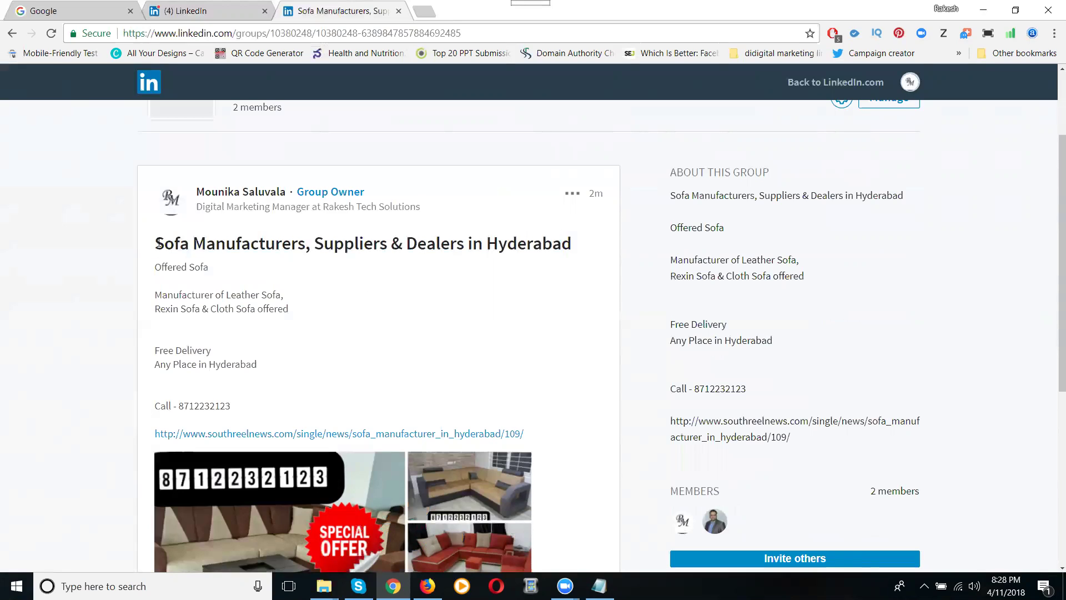
drag(163, 244, 580, 245)
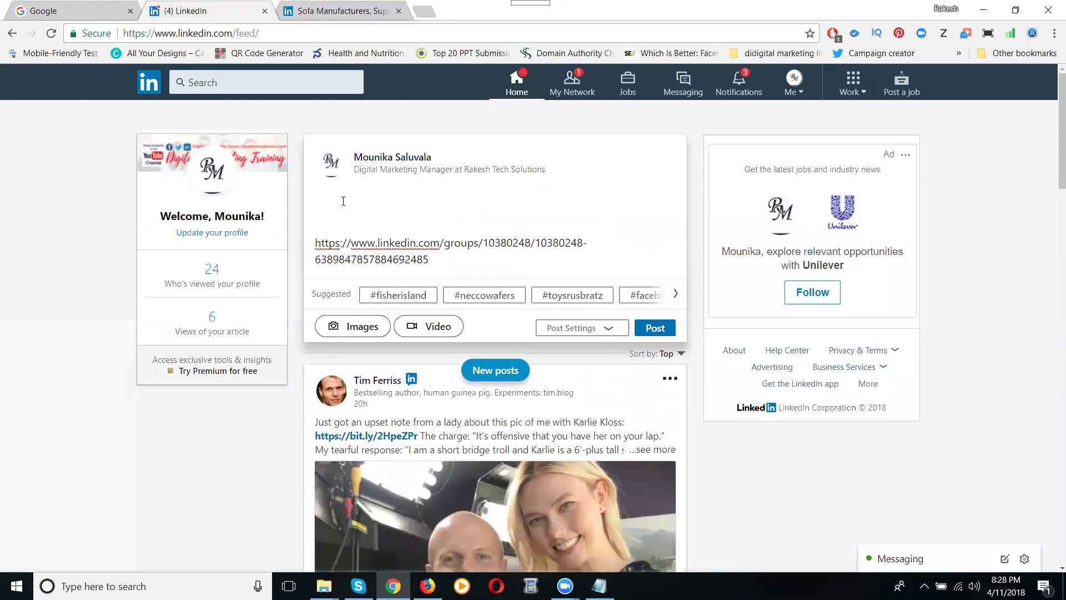
key(ctrl+v)
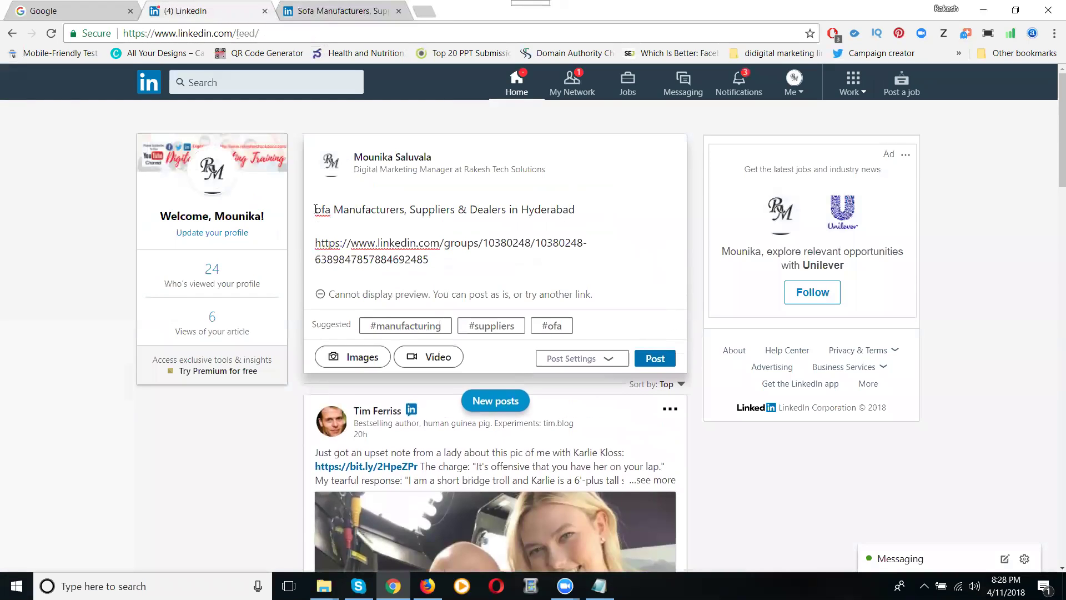
text(S)
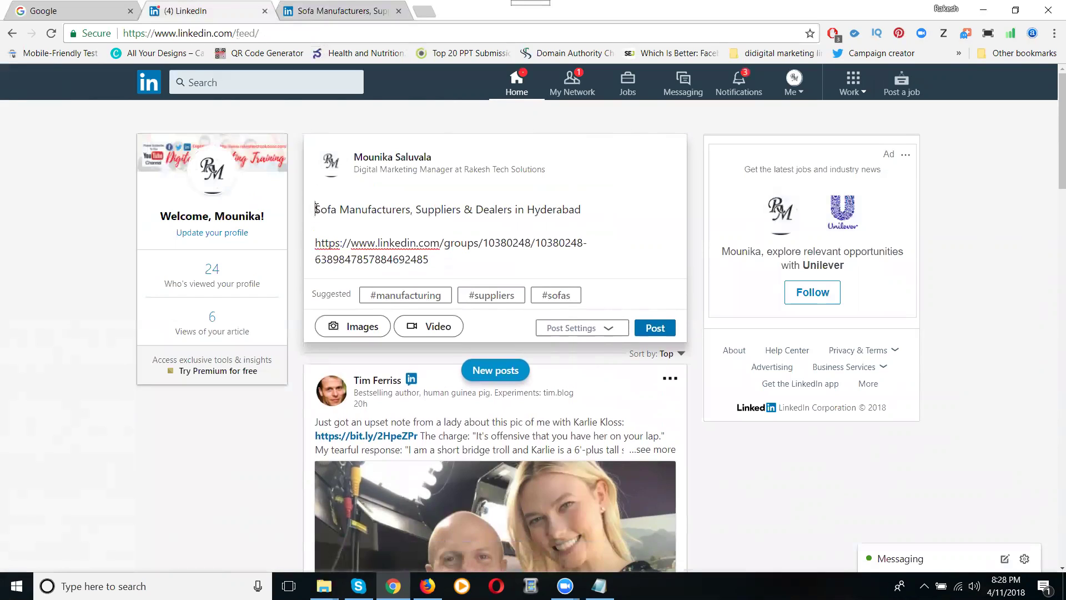
- Turn the words Sofa, Manufacturers, Suppliers, Dealers and Hyderabad in the draft post's title line into hashtags
text(#)
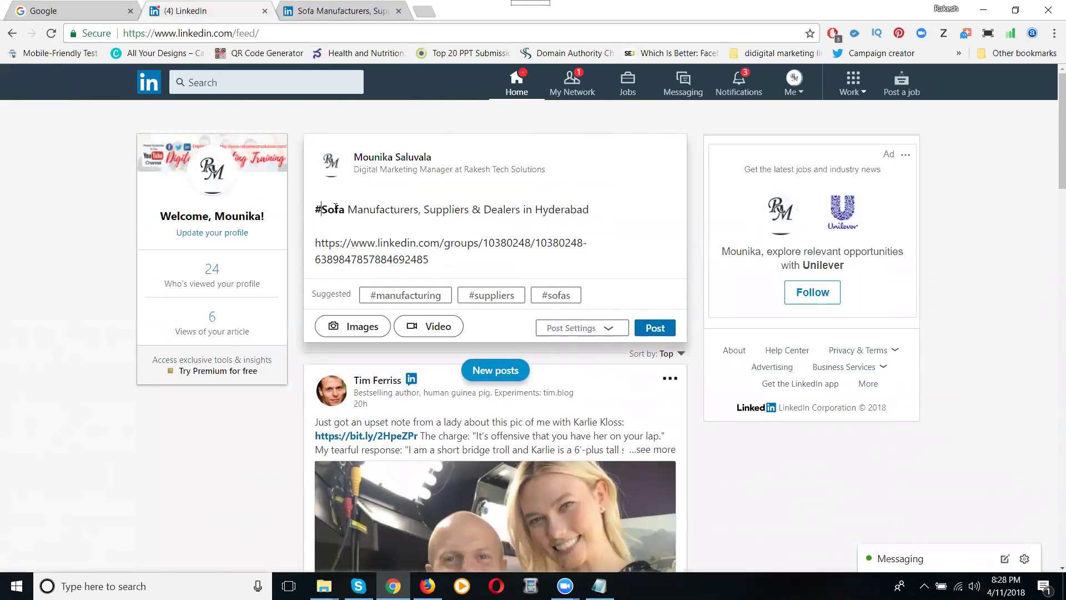
click(350, 209)
text(#)
click(435, 210)
text(#)
click(507, 209)
text(#)
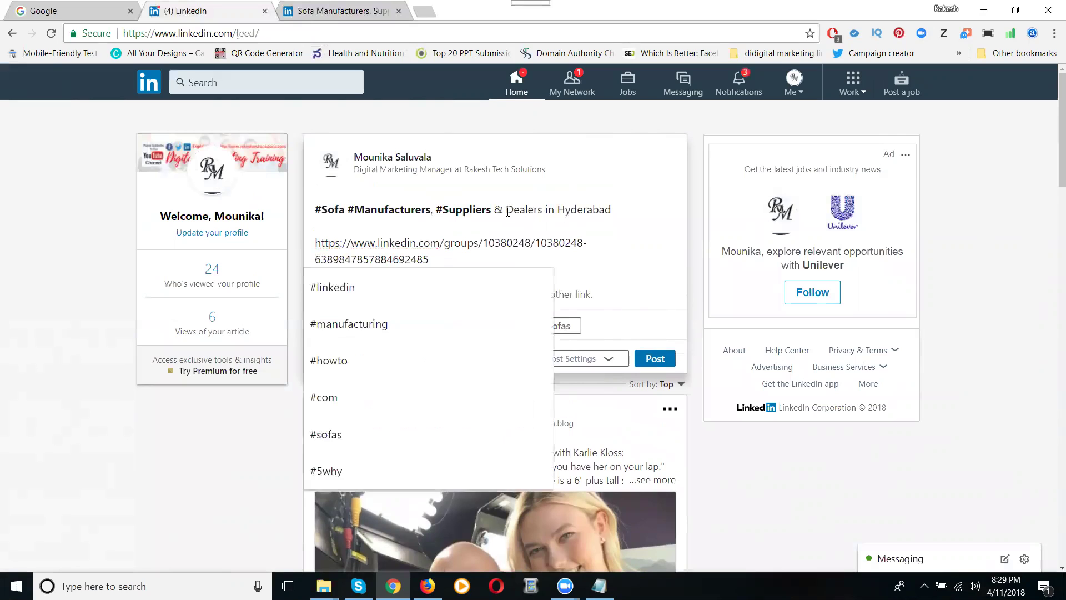
click(566, 210)
text(#)
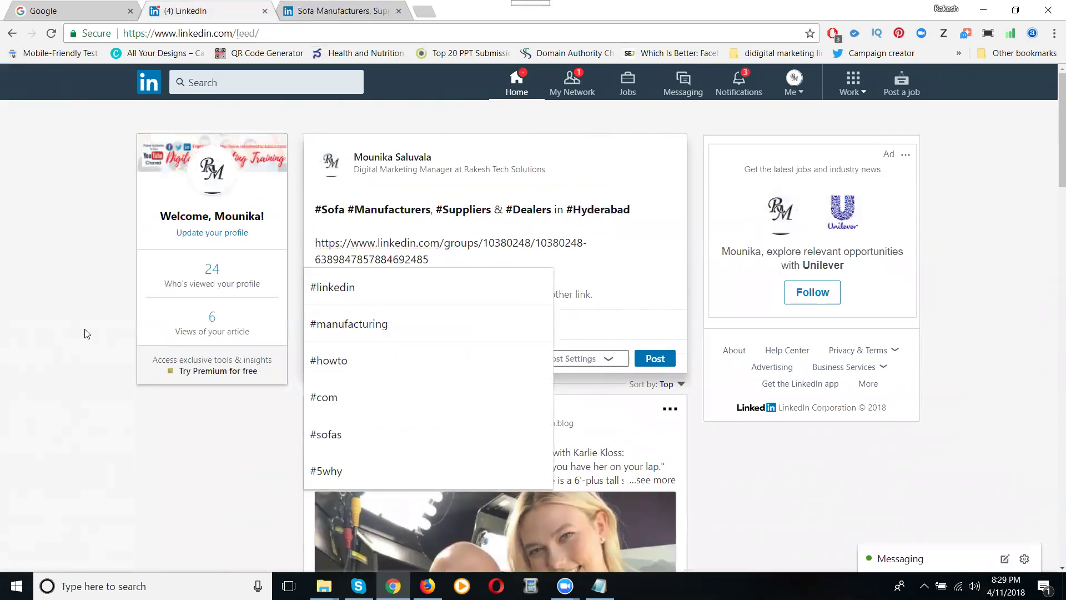
click(450, 256)
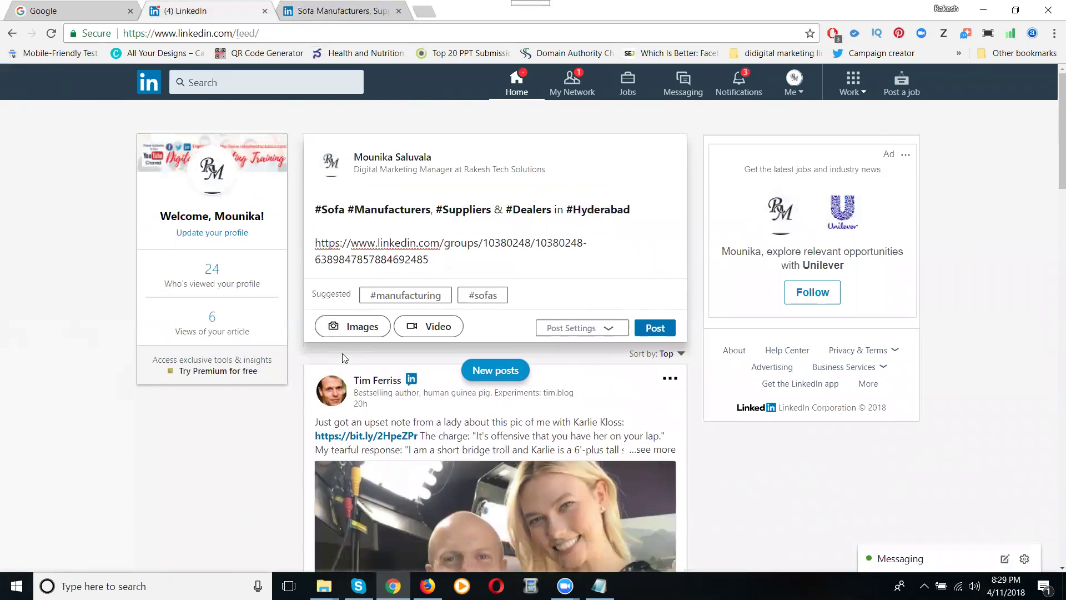
- Attach the "Untitled design" sofa special-offer image to the draft feed post
click(355, 327)
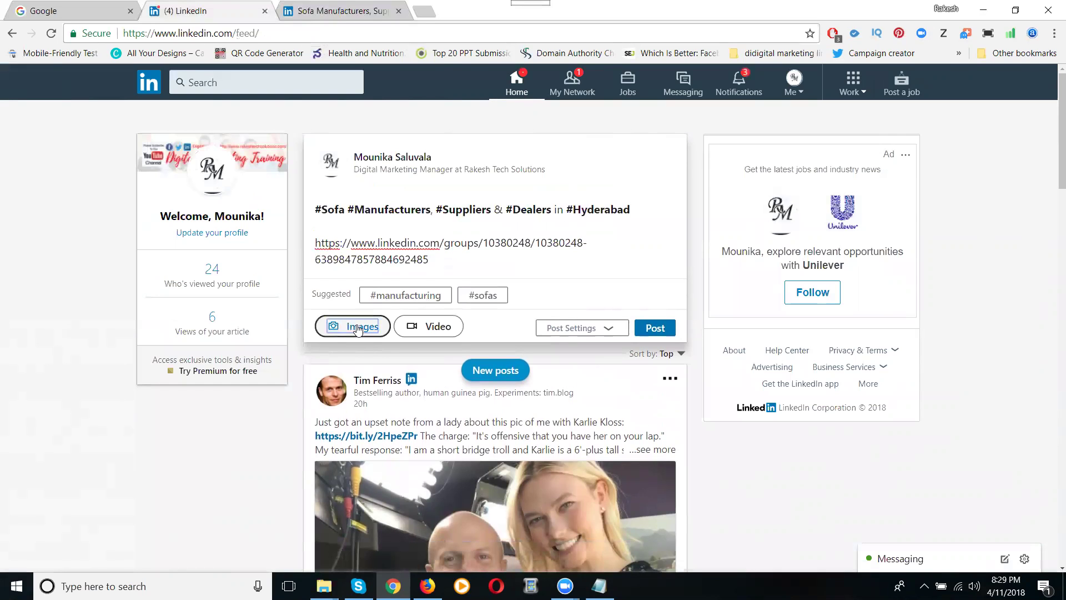
click(267, 100)
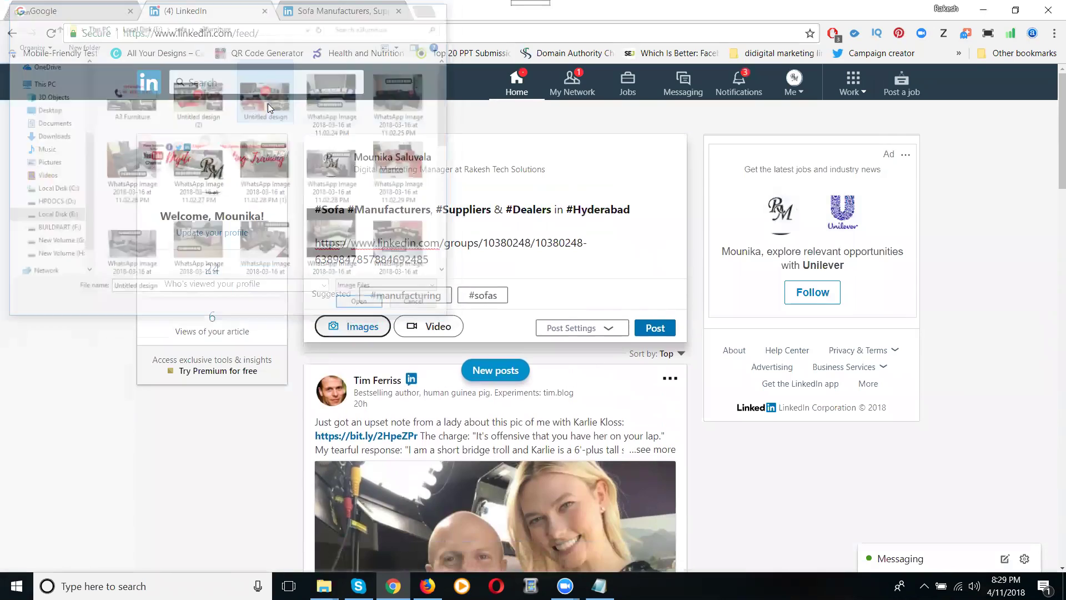
- Set the post's privacy to Public + Twitter and publish it
scroll(612, 333, down, 2)
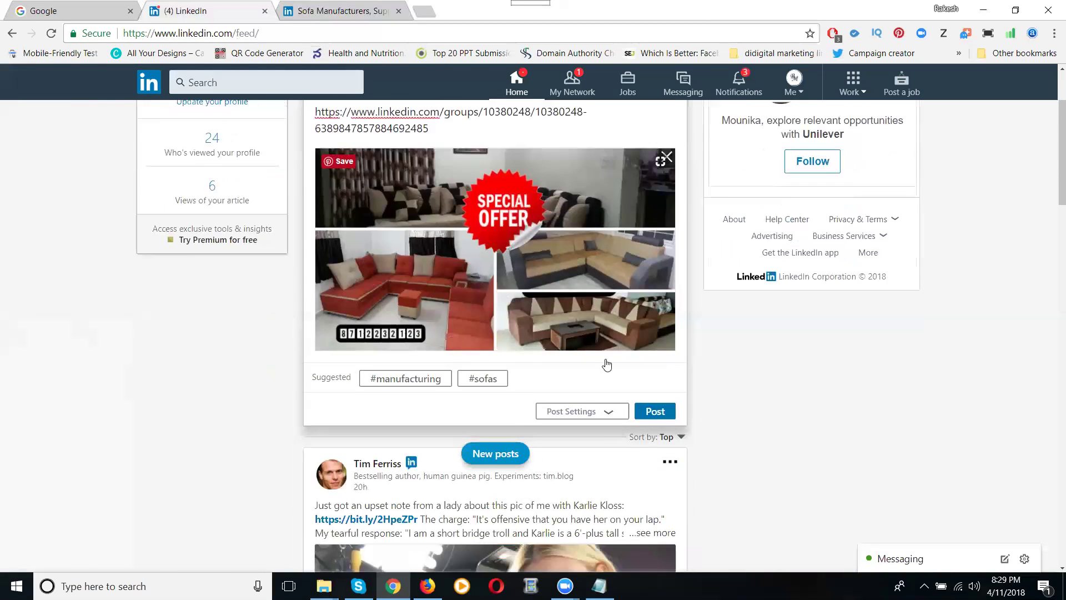
scroll(606, 364, down, 2)
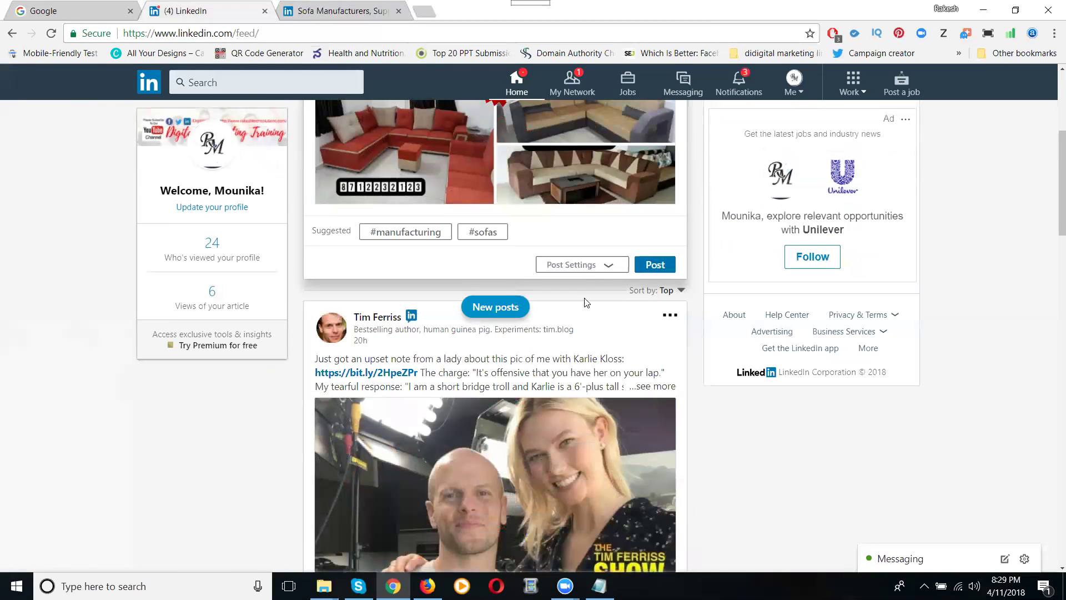
click(580, 267)
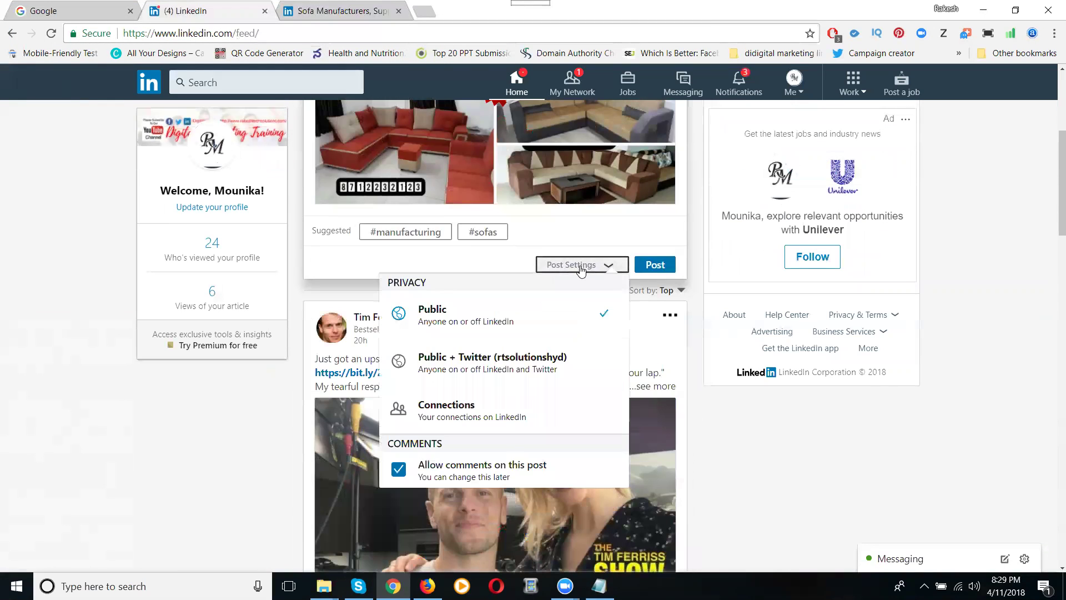
click(519, 366)
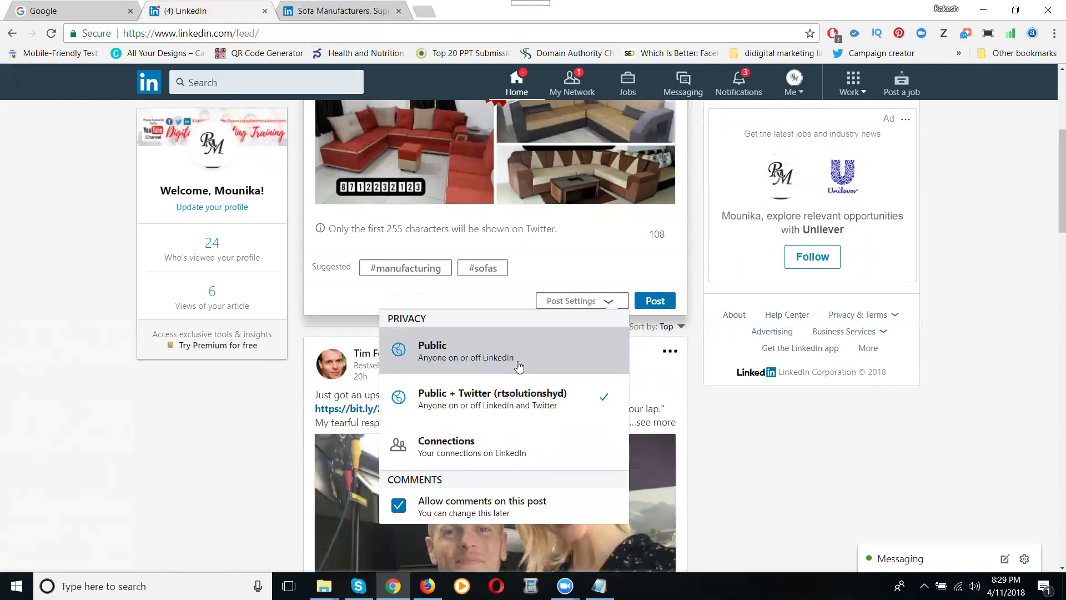
click(654, 300)
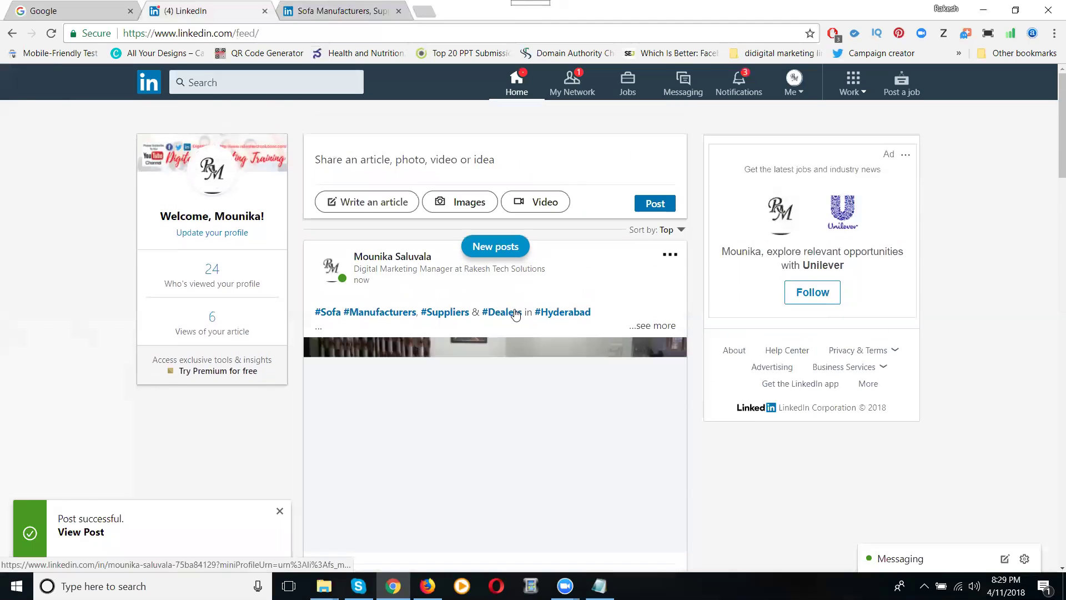
- Expand the published feed post's full text and open the shortened link in it
click(638, 327)
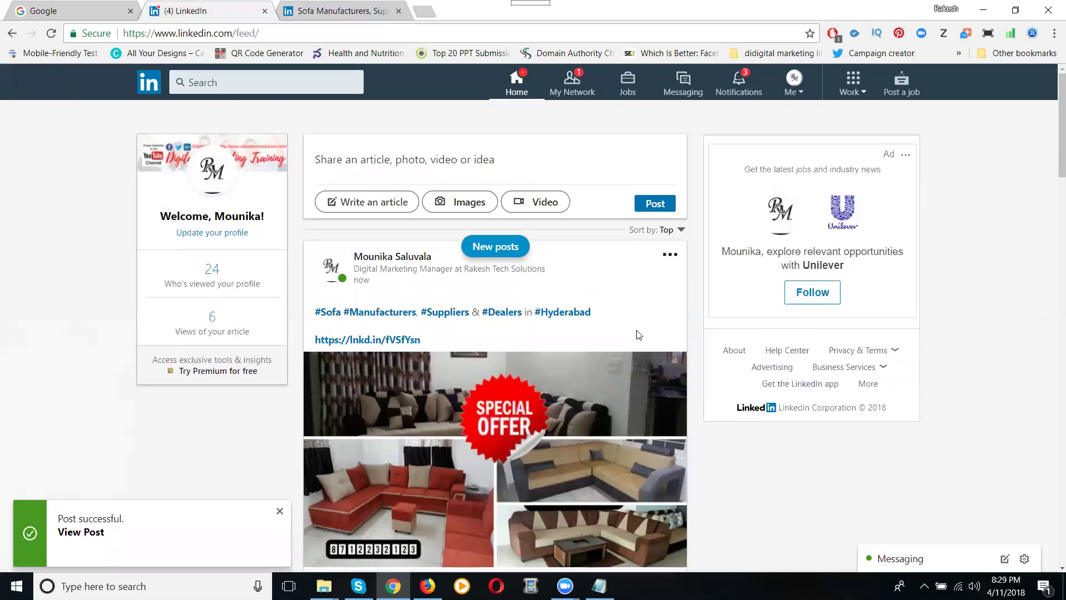
click(377, 341)
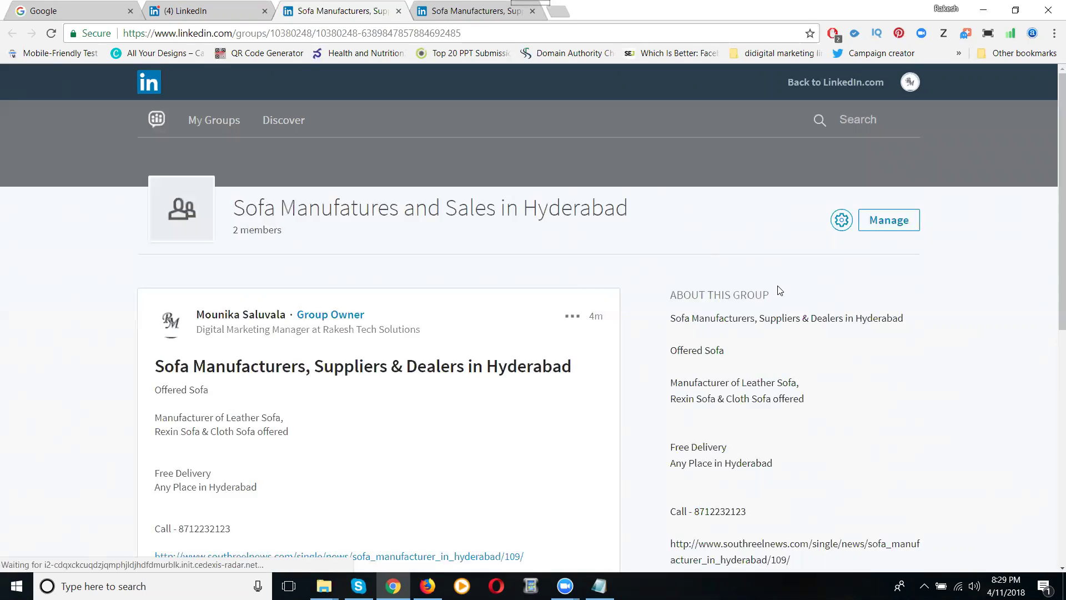
- Copy the group conversation's web address and load it in a new incognito window
click(360, 33)
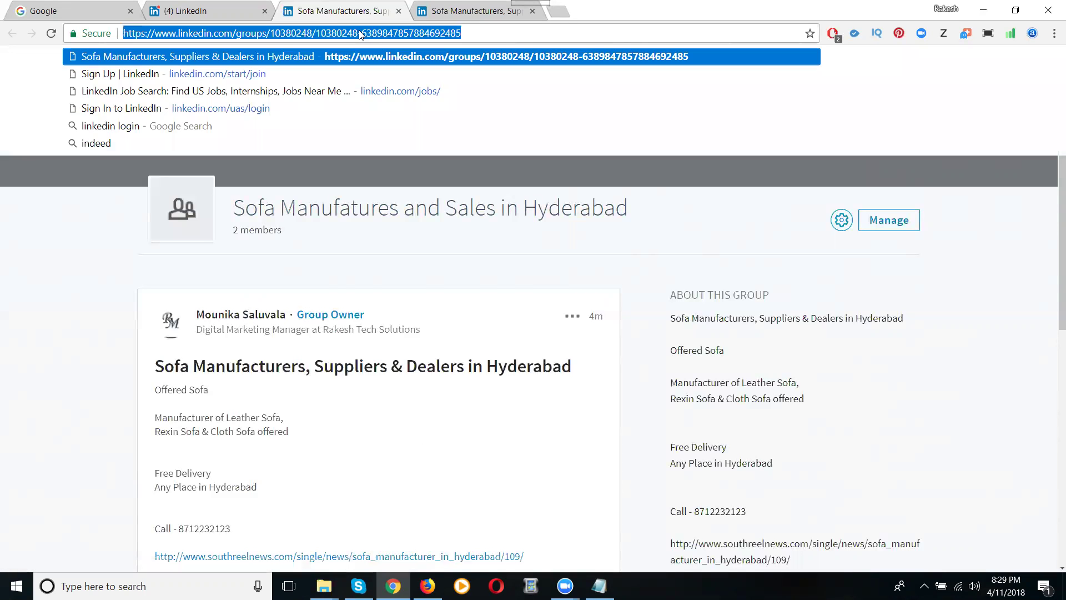
click(1053, 33)
click(956, 86)
key(ctrl+v)
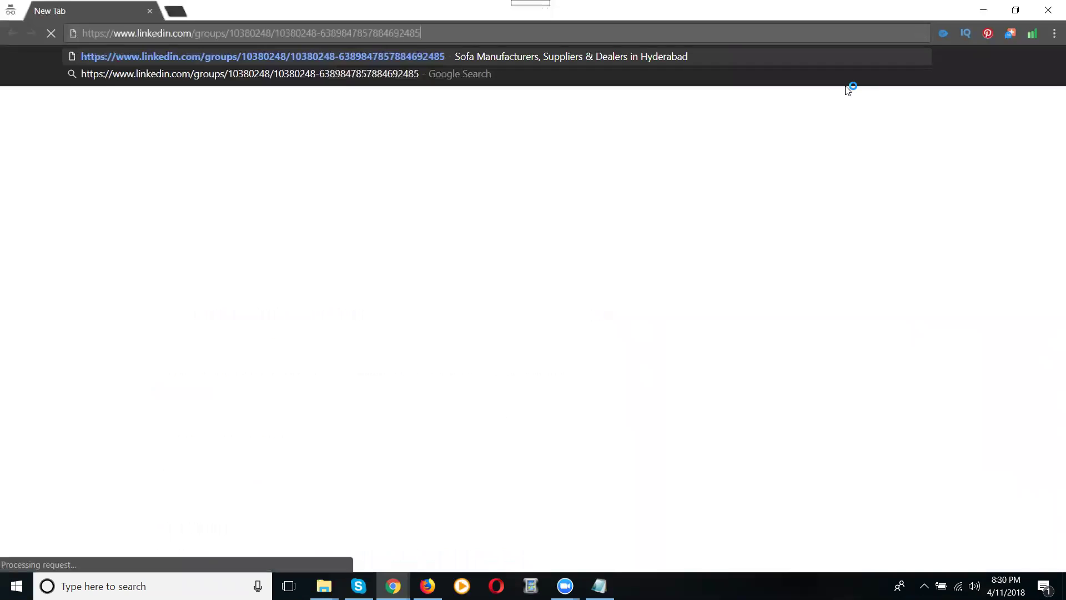
key(Return)
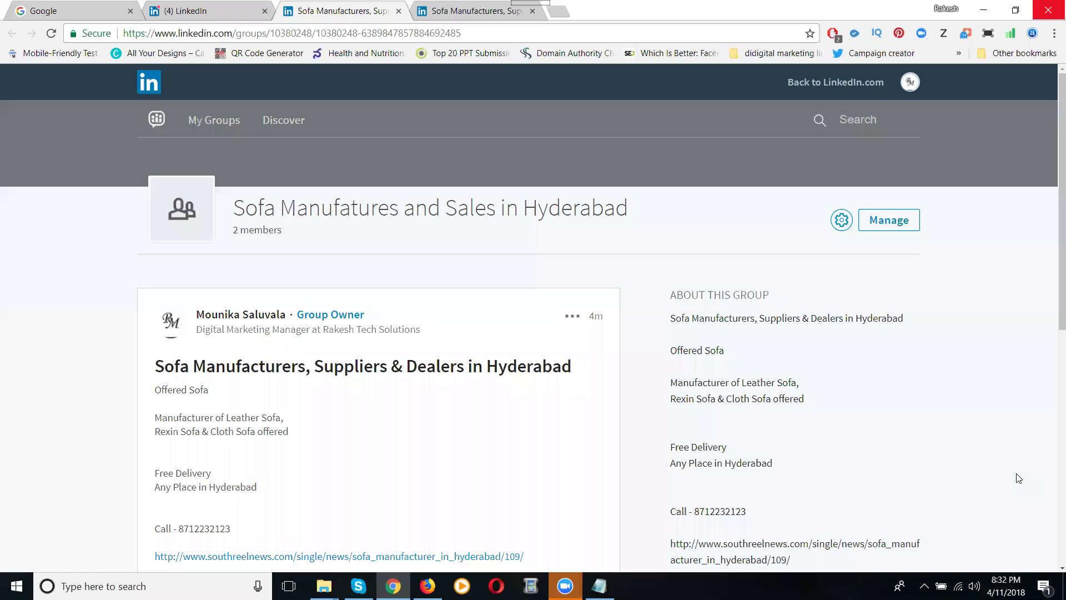
- Return to the group conversation from the home feed and open its southreelnews.com sofa manufacturer link
click(183, 11)
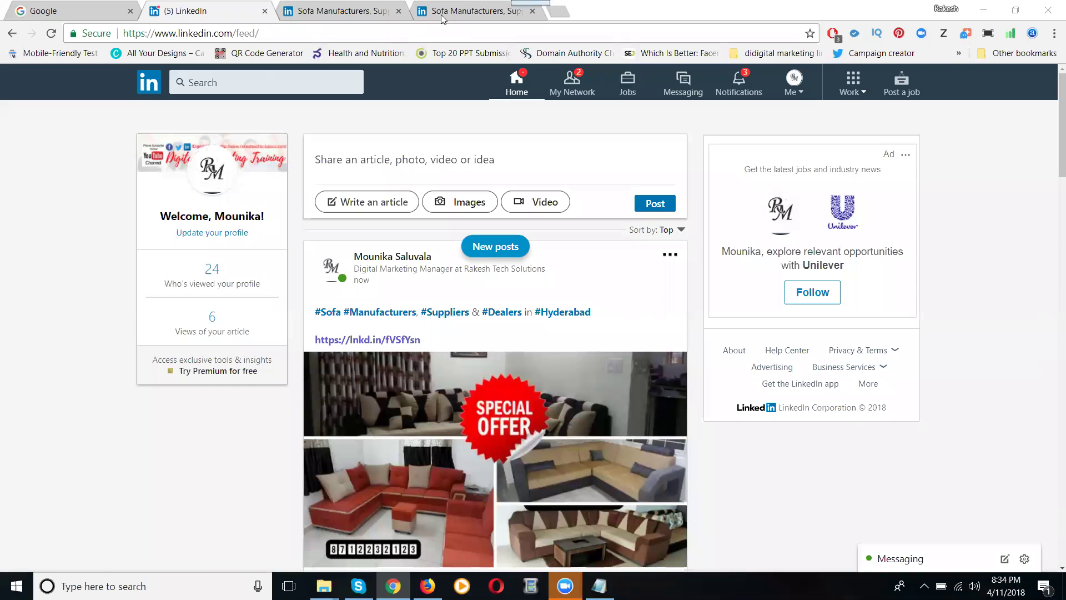
click(353, 10)
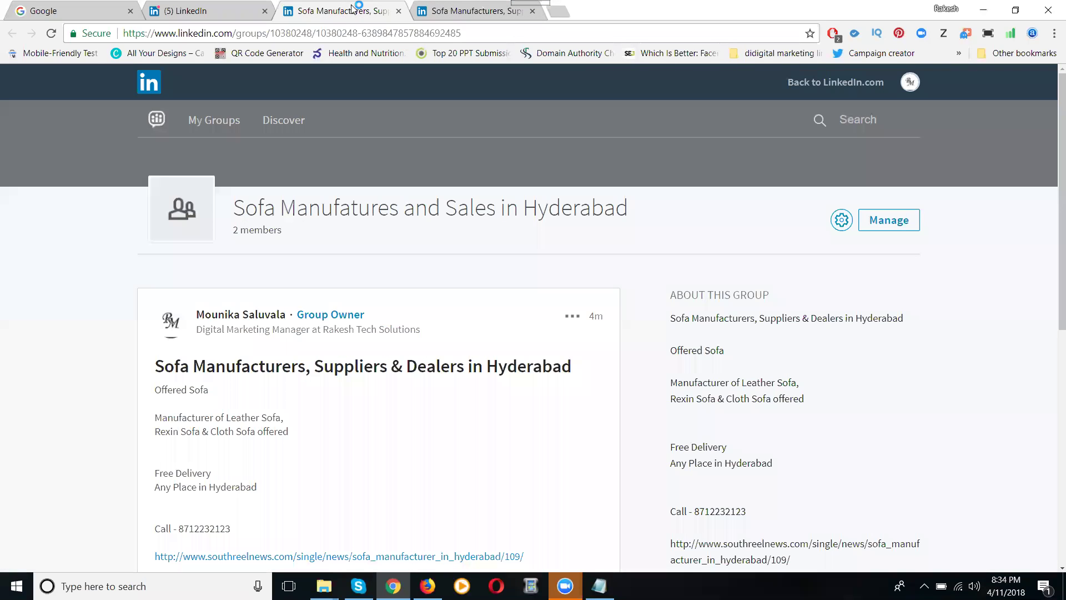
scroll(360, 136, down, 5)
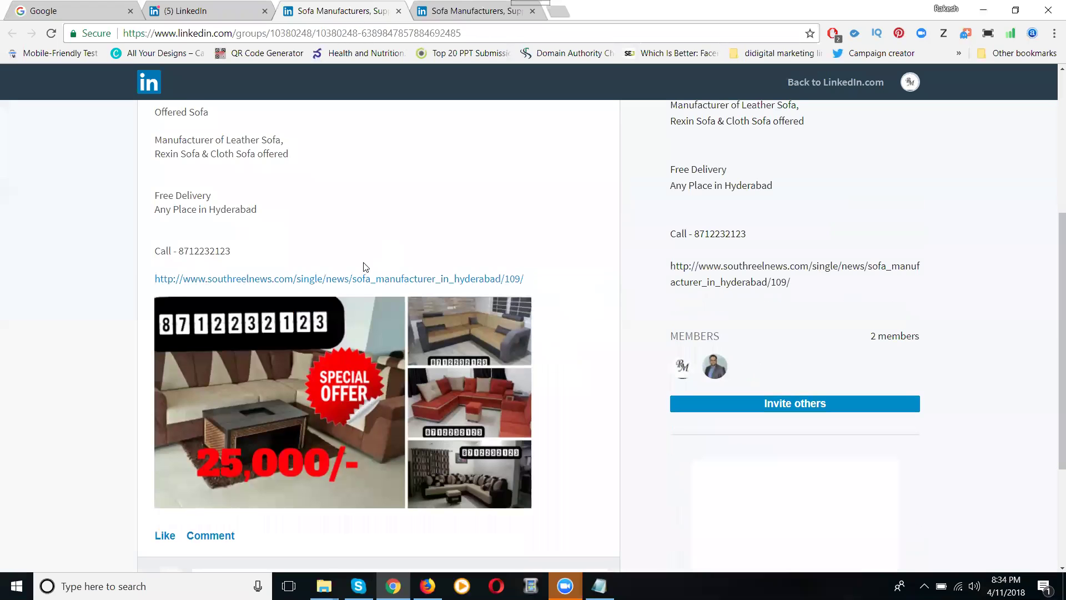
click(365, 279)
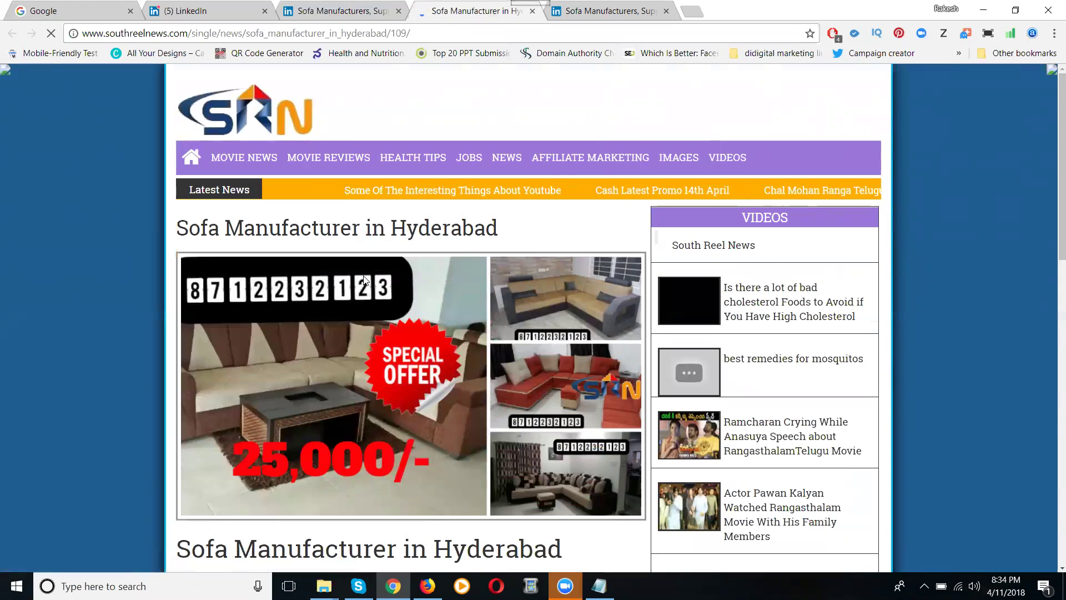
- Open Twitter in a new browser tab and log in with the saved account credentials
click(692, 11)
text(twitter)
key(Return)
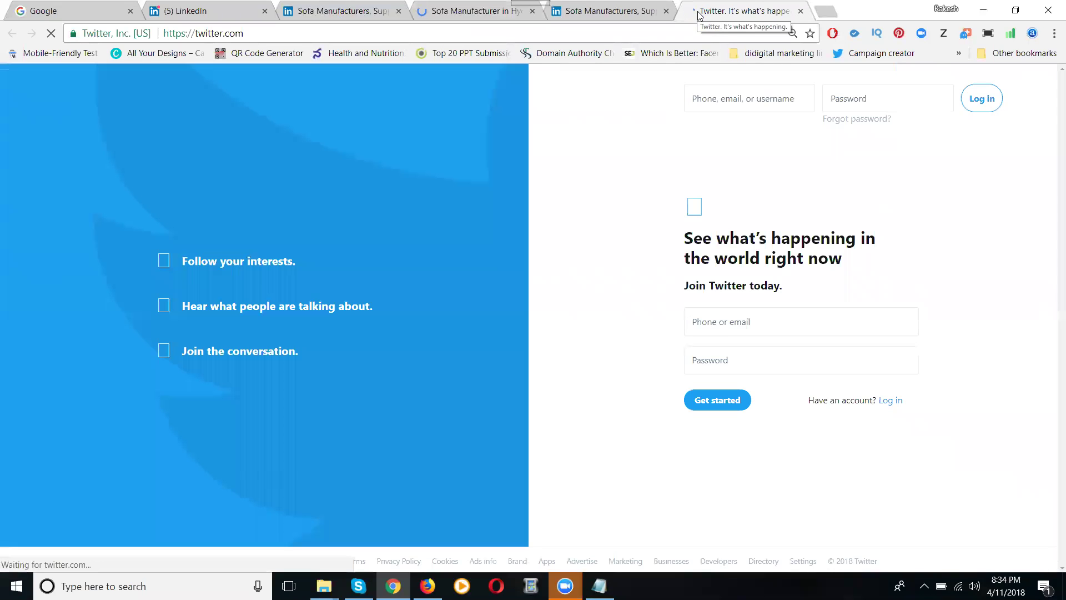
click(981, 98)
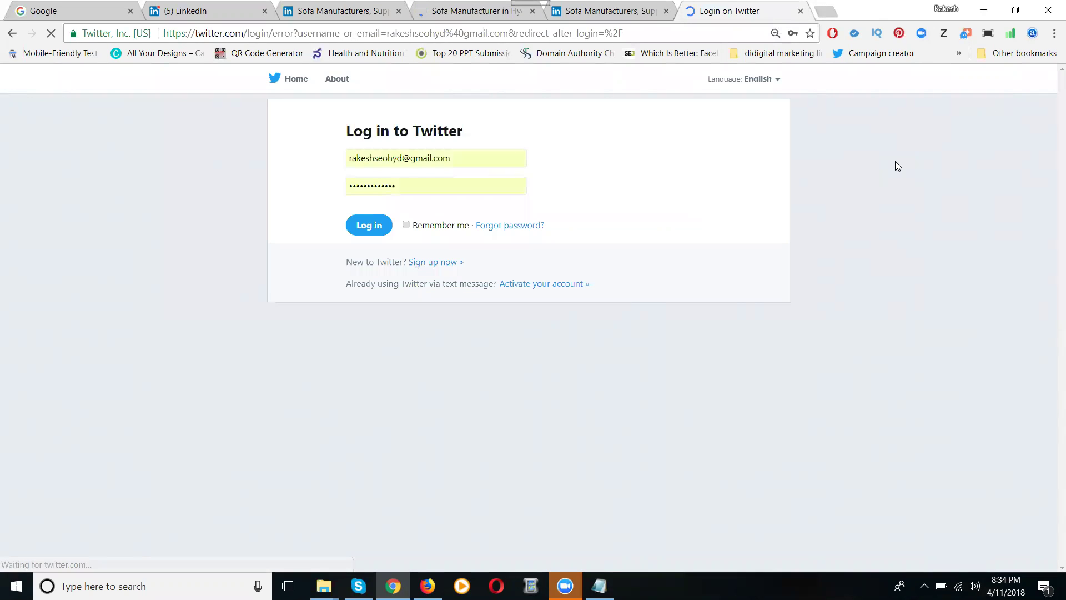
click(382, 224)
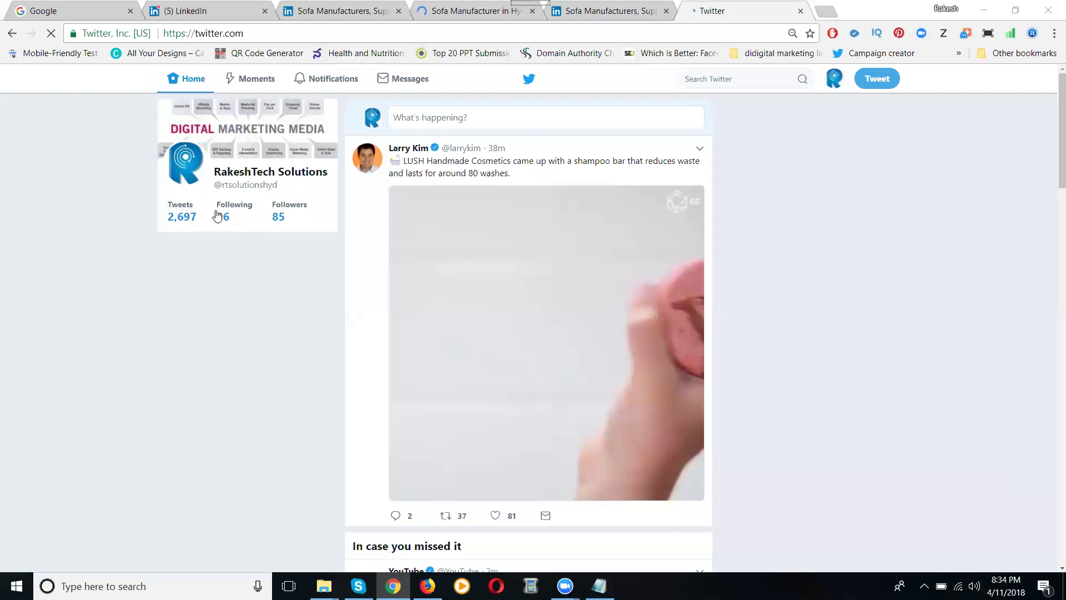
- View the Twitter account's own tweets and open the first link in the newest sofa manufacturers tweet
click(181, 214)
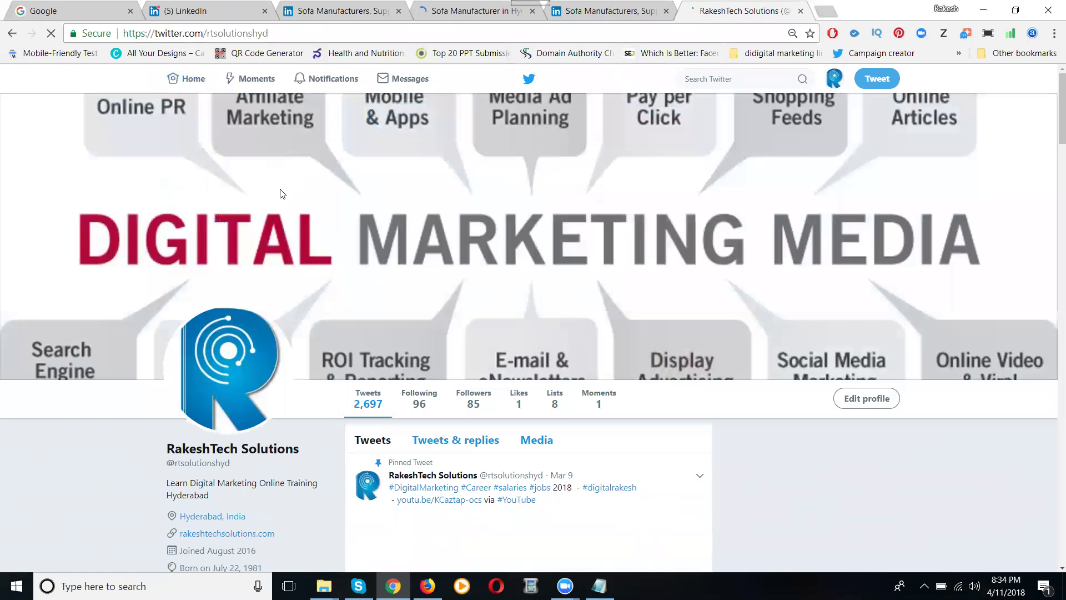
scroll(291, 191, down, 5)
scroll(291, 191, down, 1)
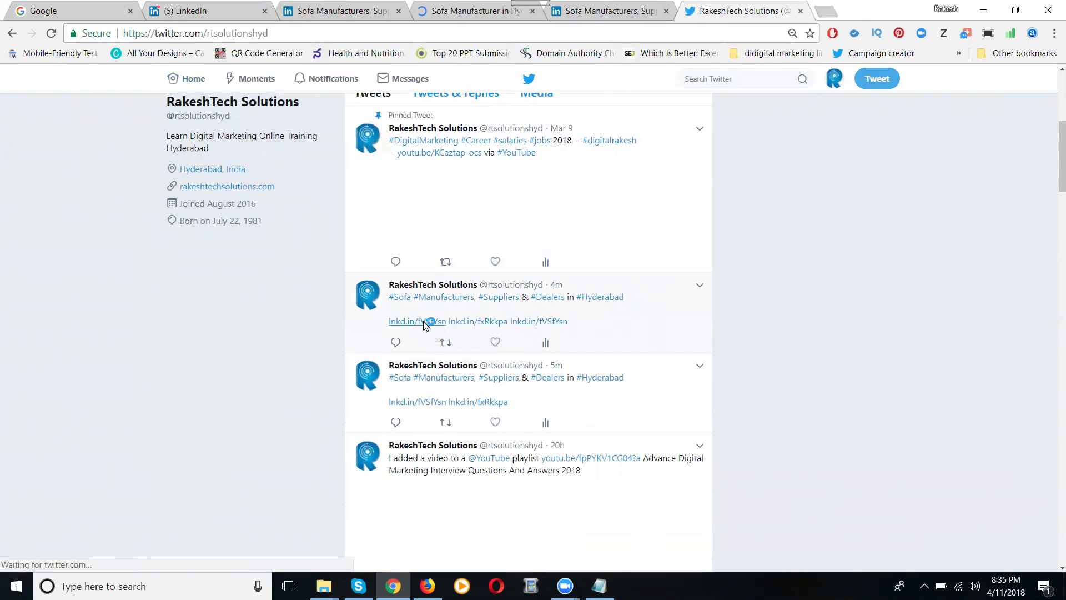
click(425, 325)
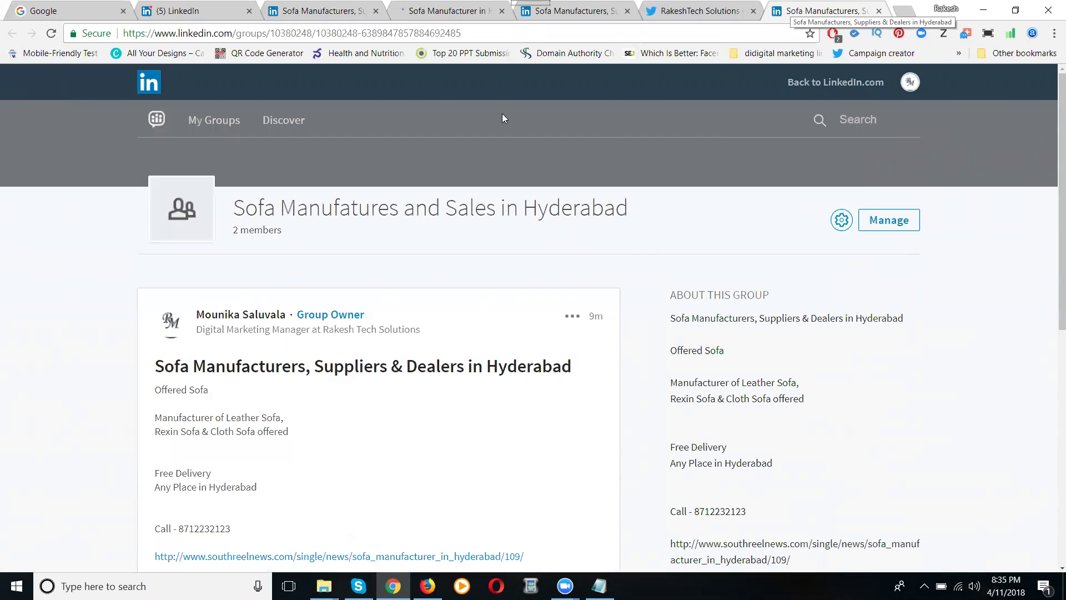
- Go to the sofa group's main page and show the management options for its conversation
click(289, 212)
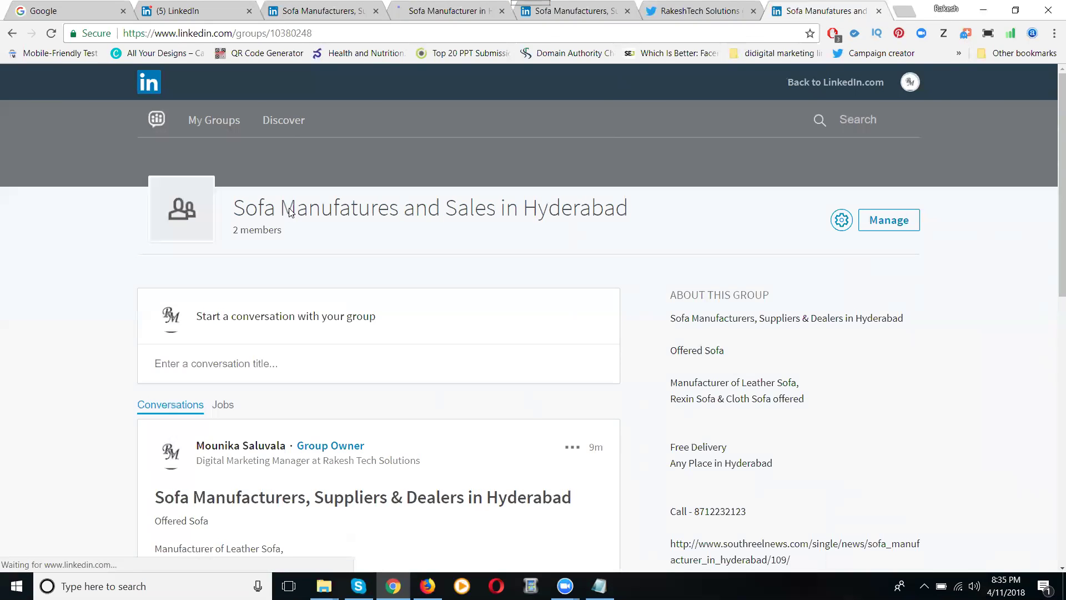
scroll(289, 213, down, 1)
scroll(289, 213, down, 5)
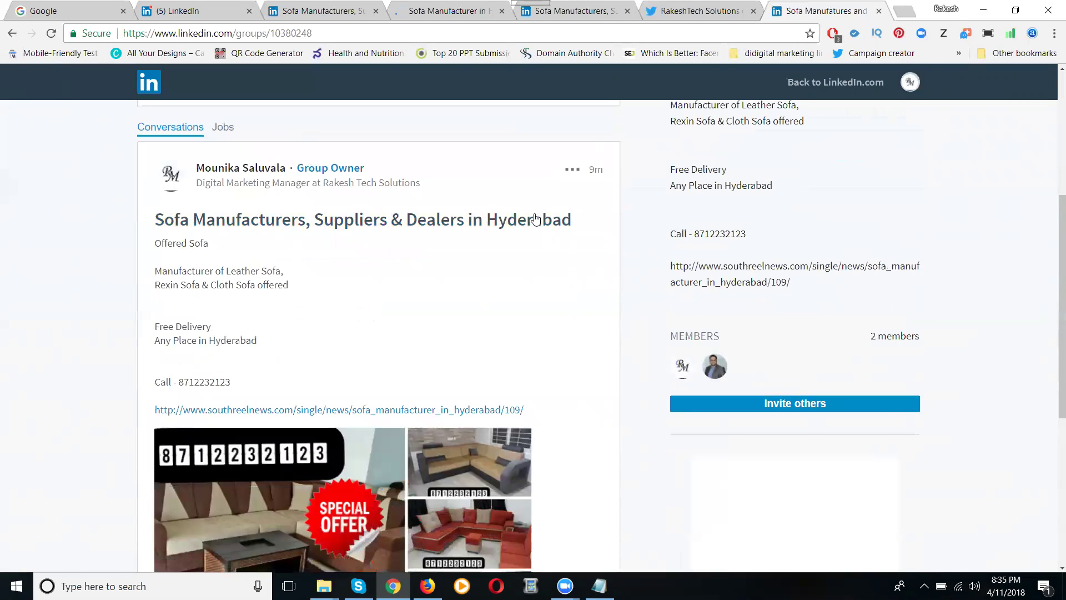
click(572, 170)
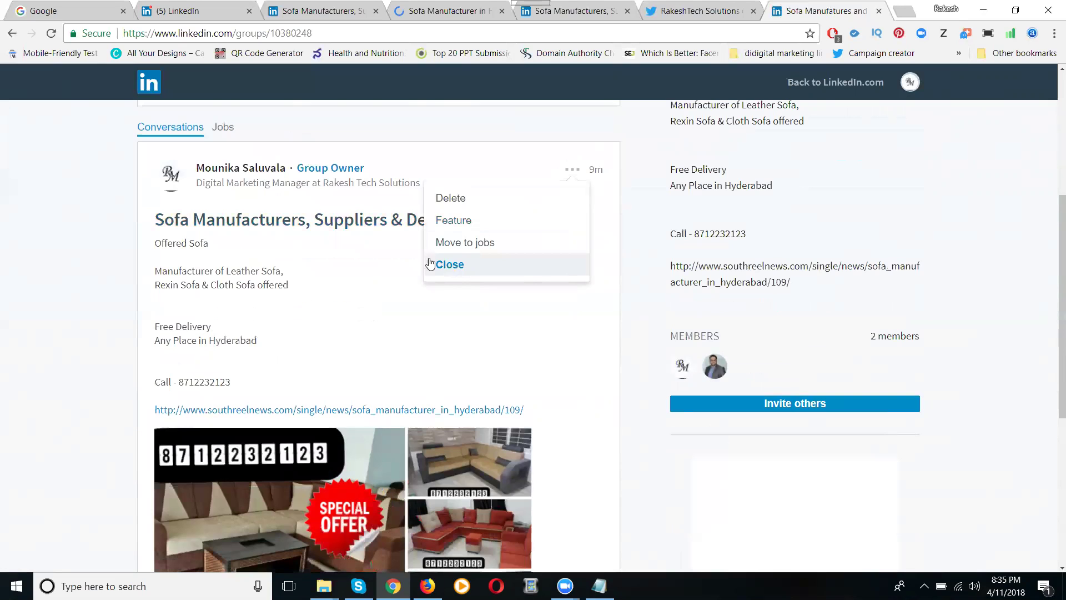
- Open the sofa manufacturers conversation on its own page, select its web address and return to the Twitter profile
click(287, 222)
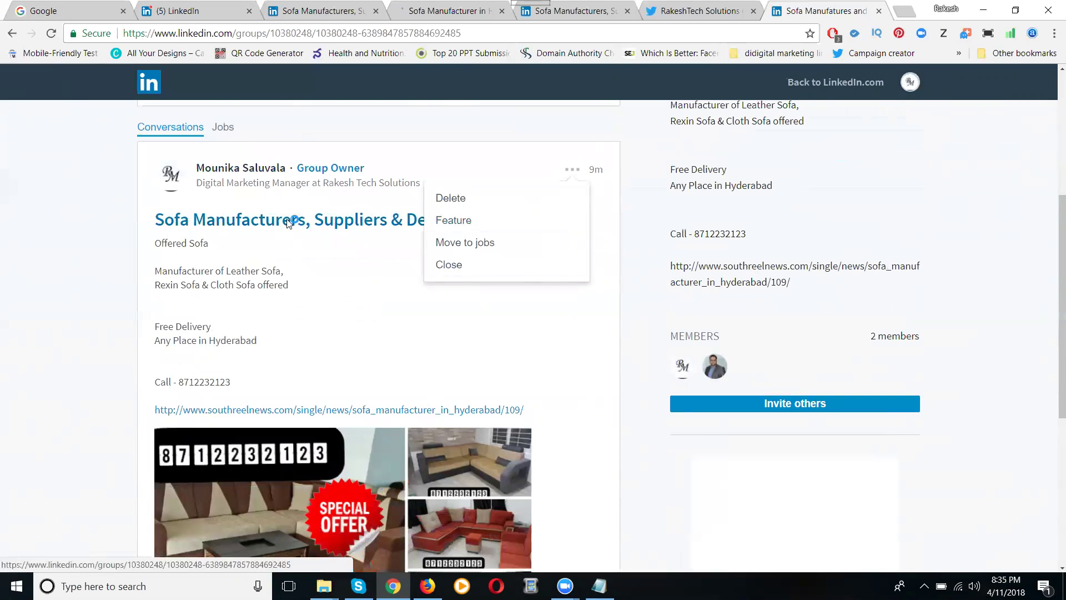
click(351, 33)
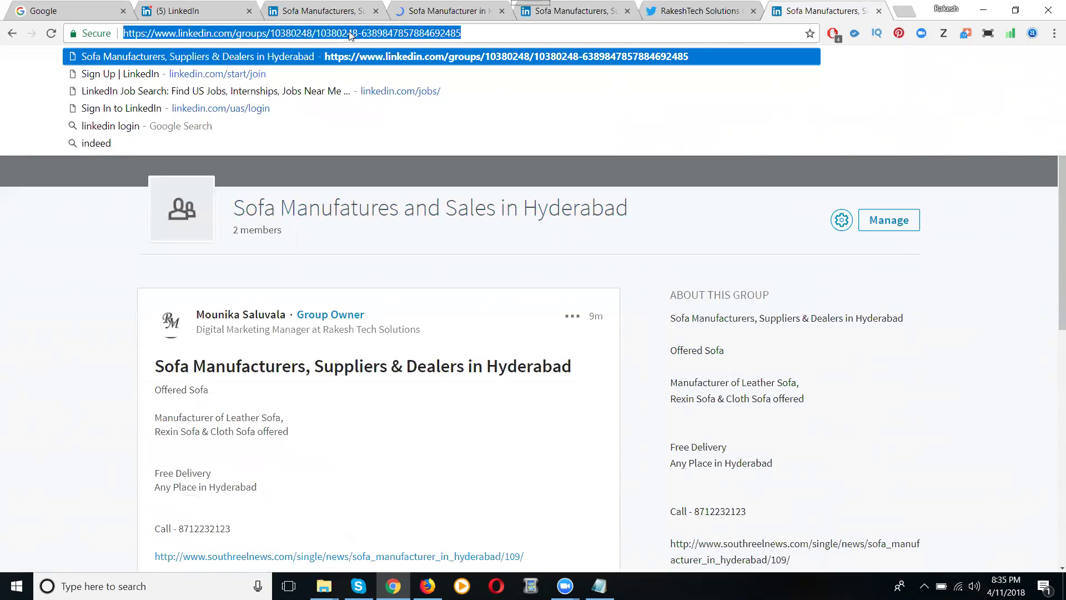
click(700, 10)
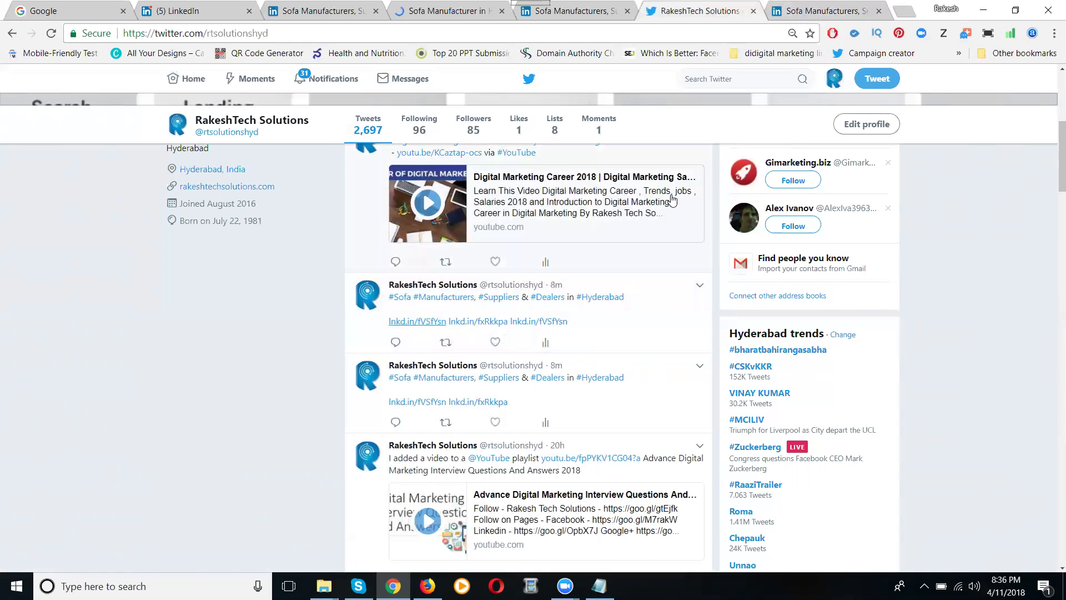
- Return to the original group conversation, start inviting others and add the first connection suggested for "h"
click(309, 13)
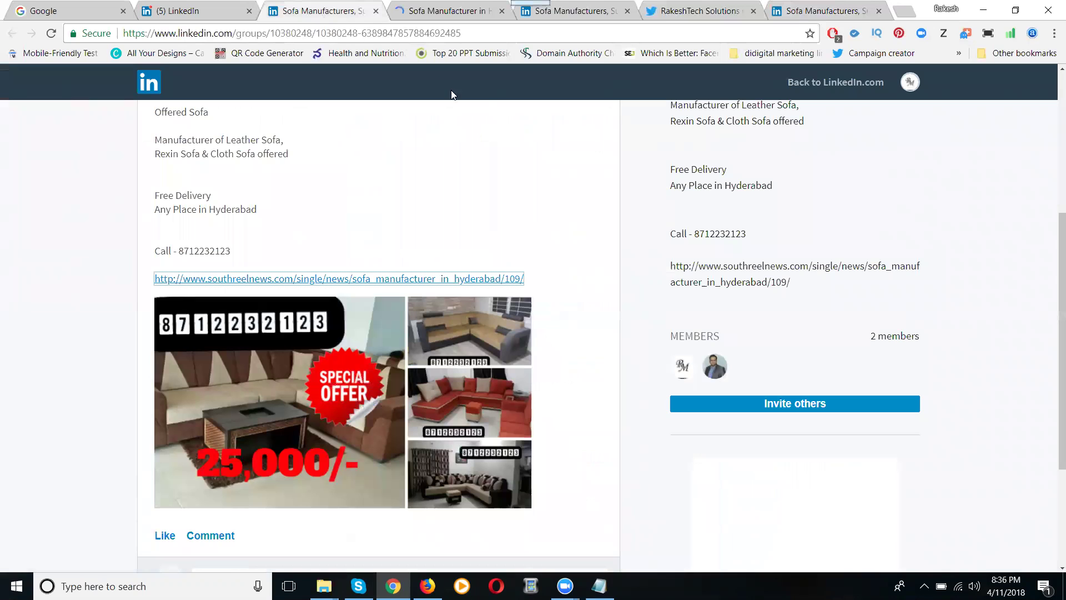
scroll(658, 198, down, 3)
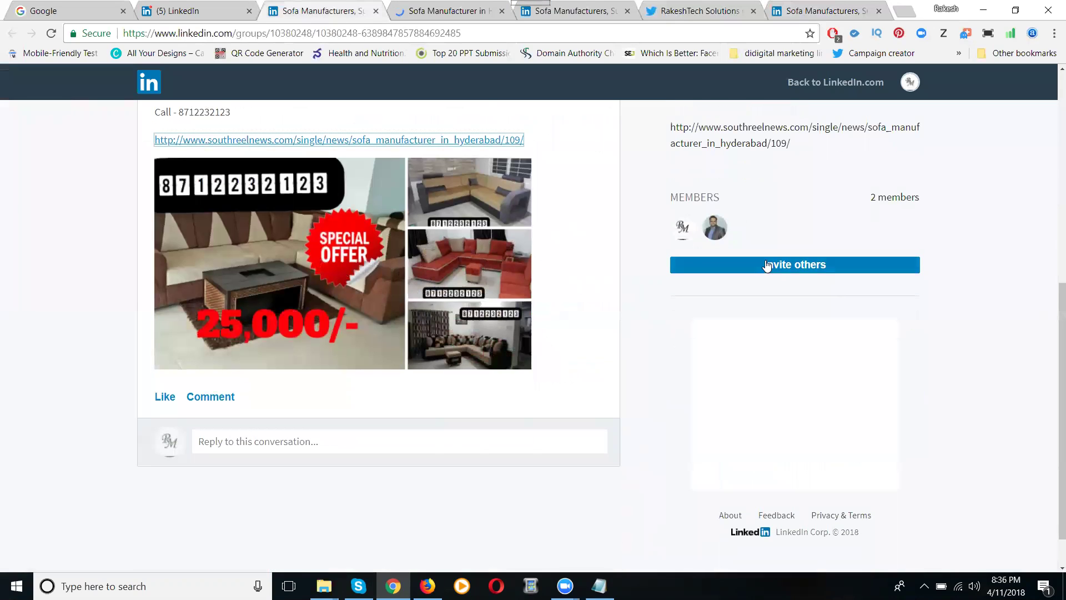
click(765, 265)
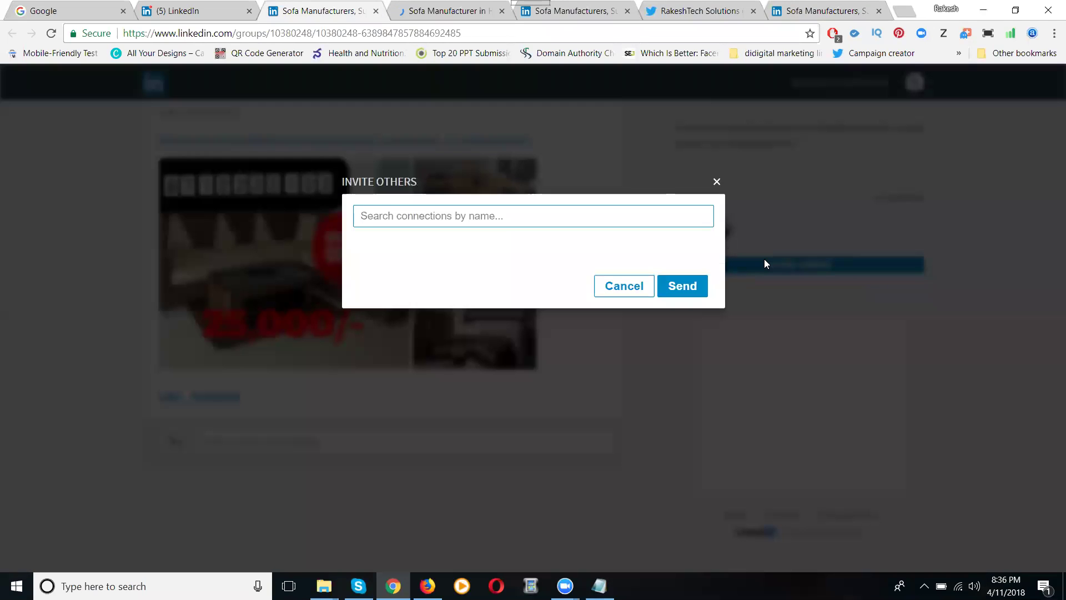
text(h)
click(448, 301)
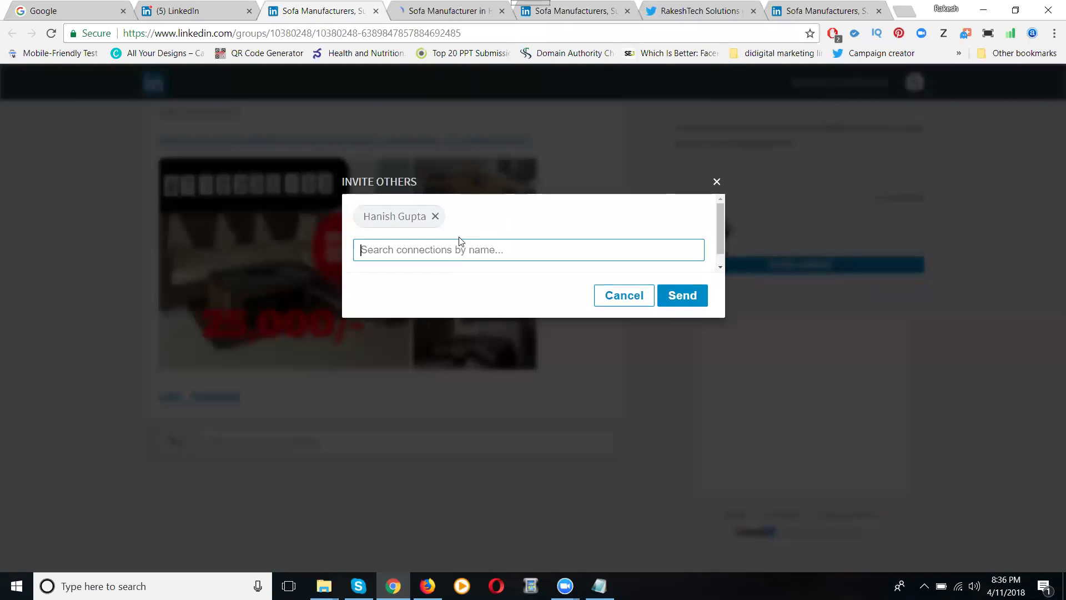
- Add the next three connections suggested for "h" to the group invitation and send it
text(h)
click(444, 381)
text(h)
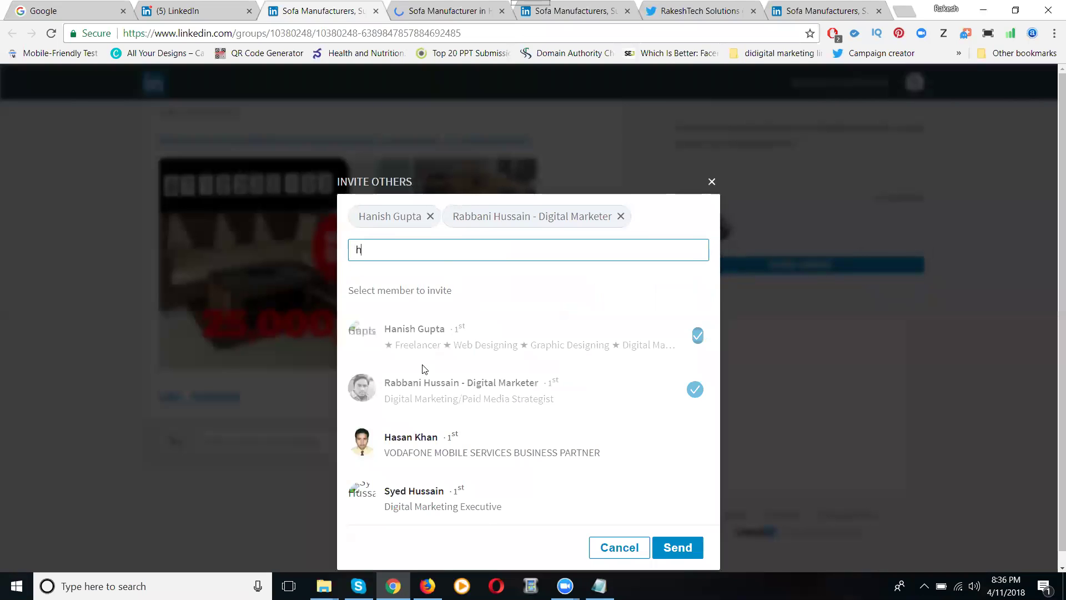
click(412, 437)
text(h)
click(411, 506)
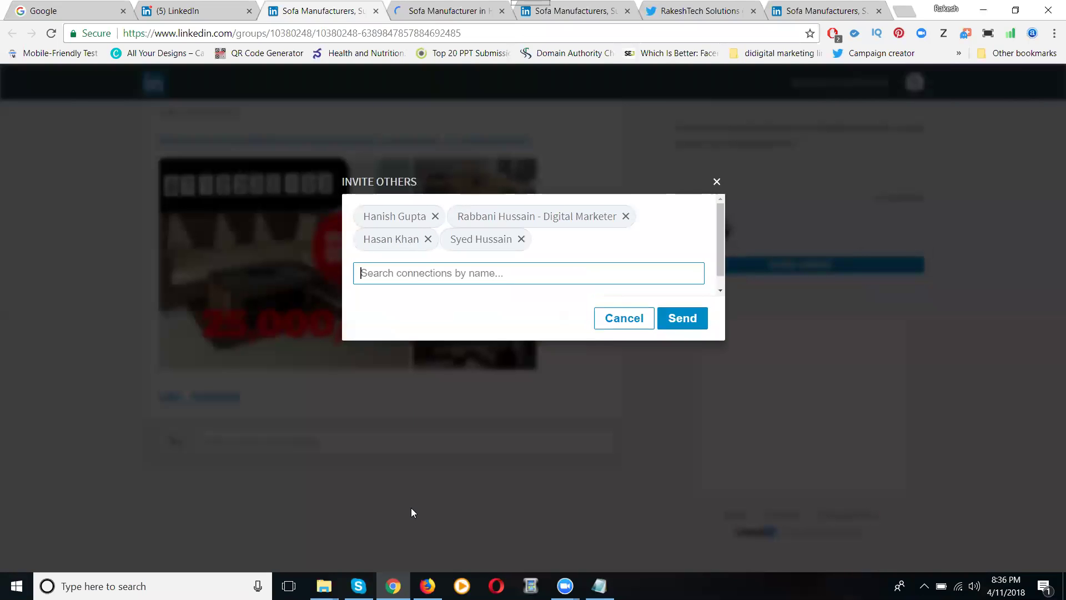
click(688, 326)
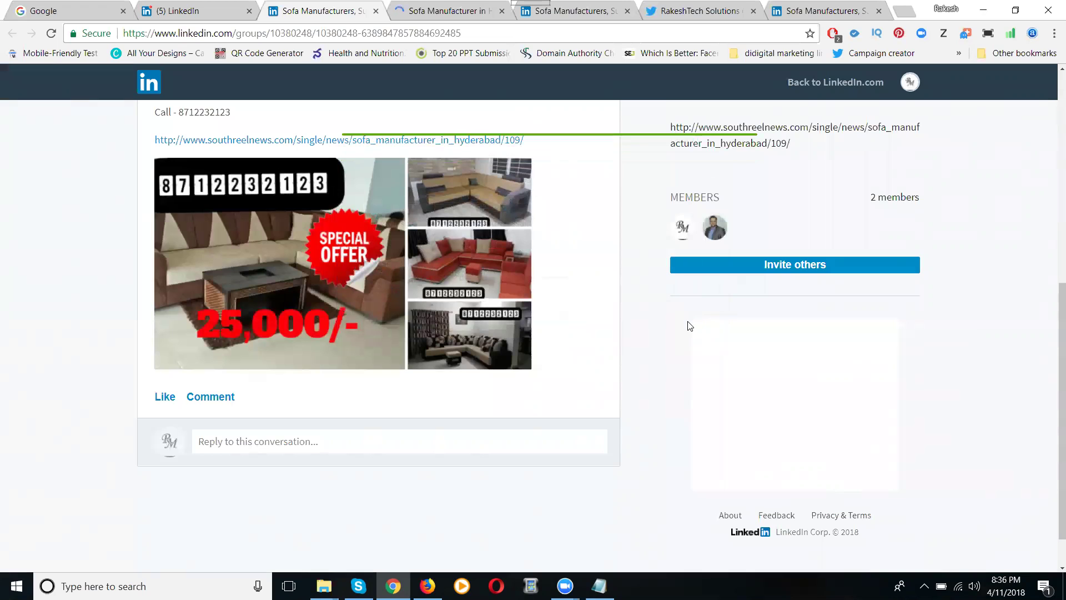
scroll(628, 331, up, 1)
scroll(229, 251, up, 4)
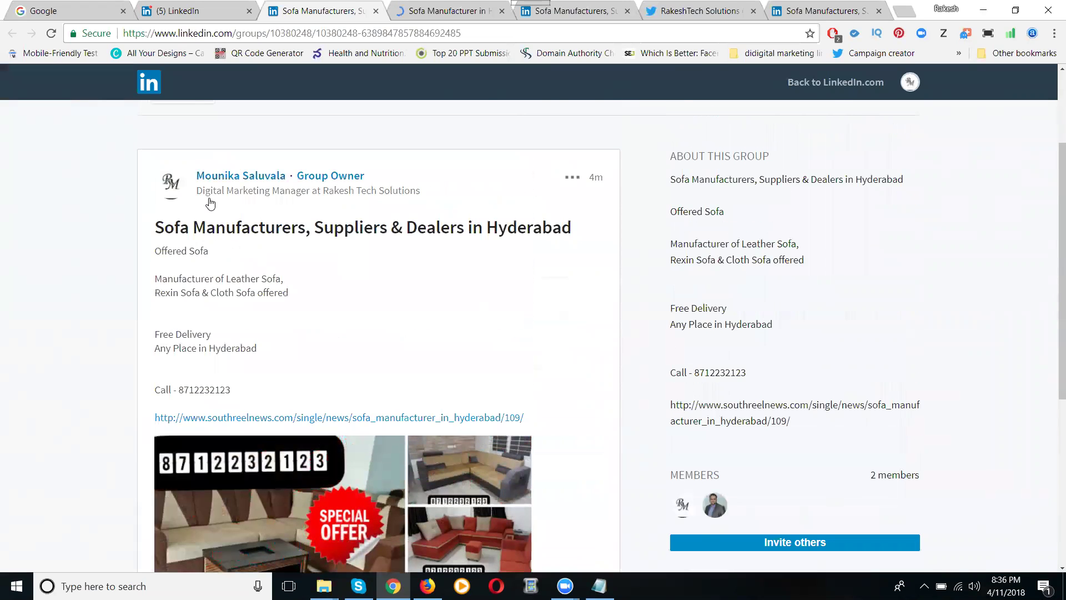
scroll(222, 222, up, 3)
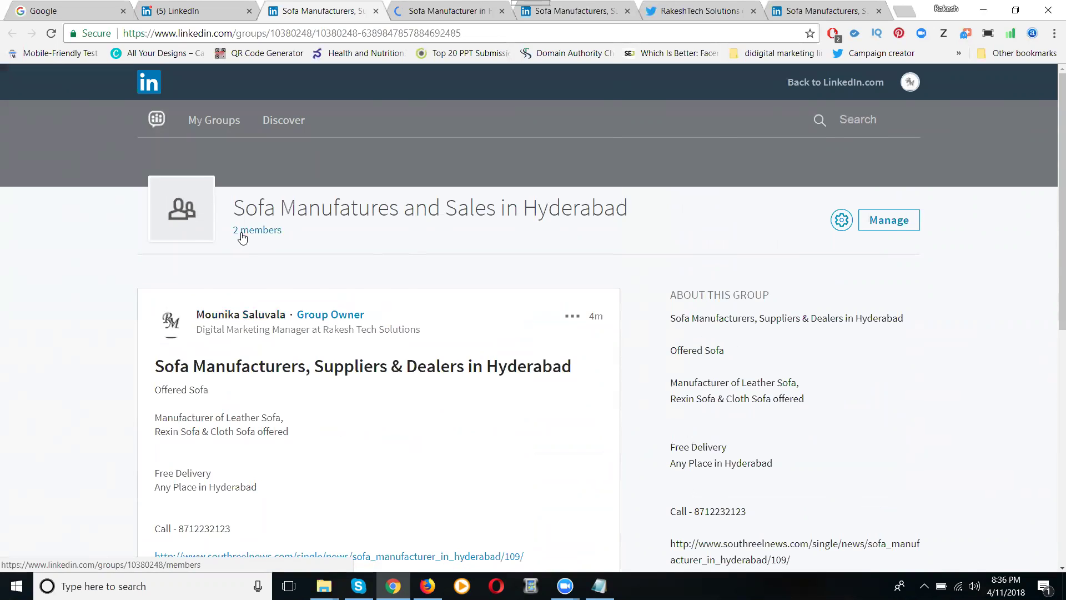
scroll(278, 286, down, 1)
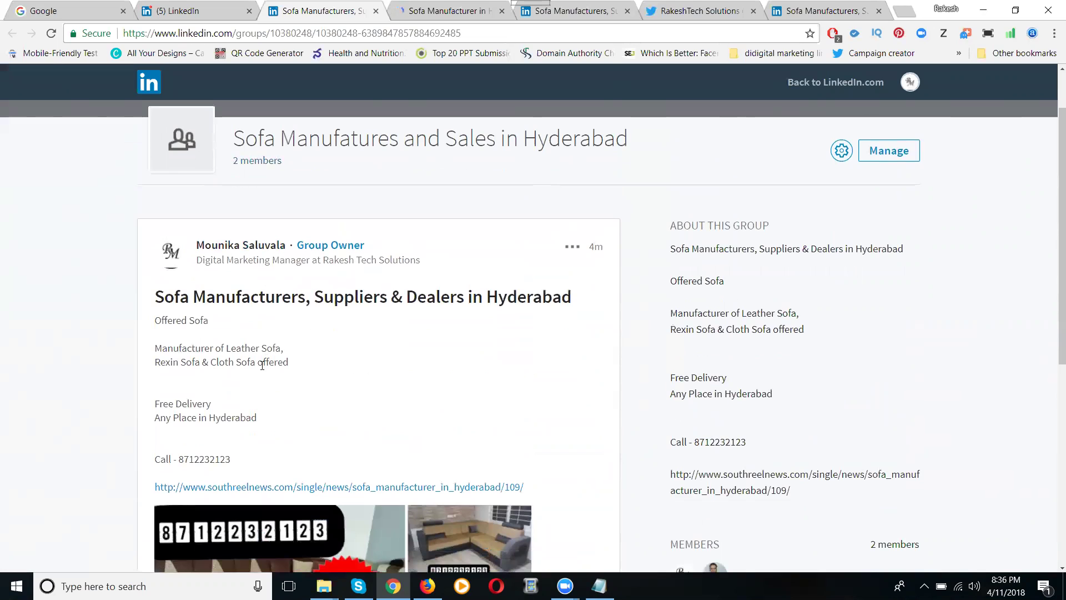
scroll(261, 366, down, 2)
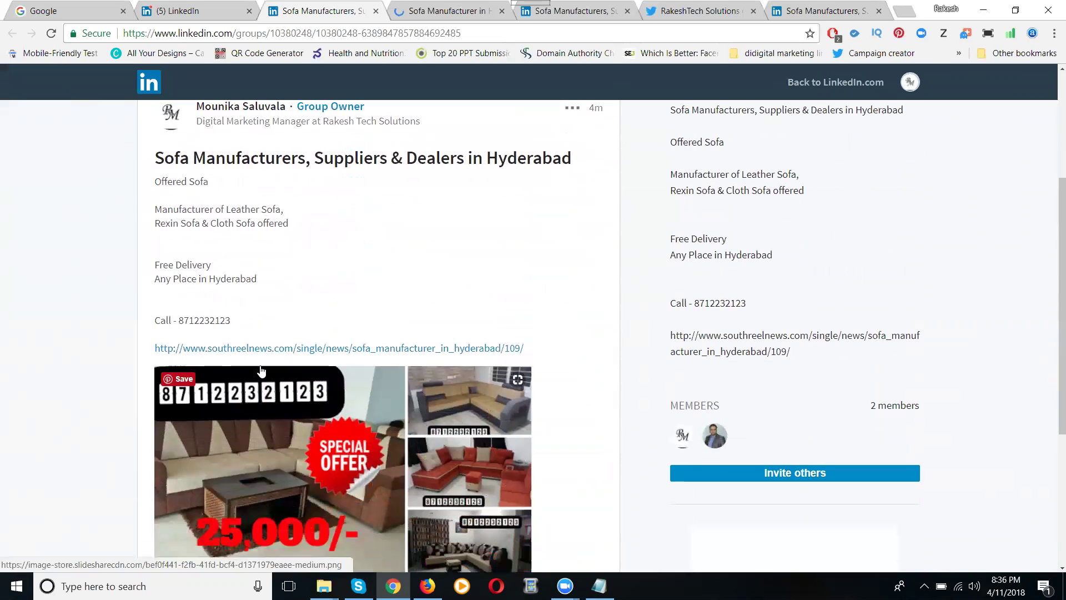